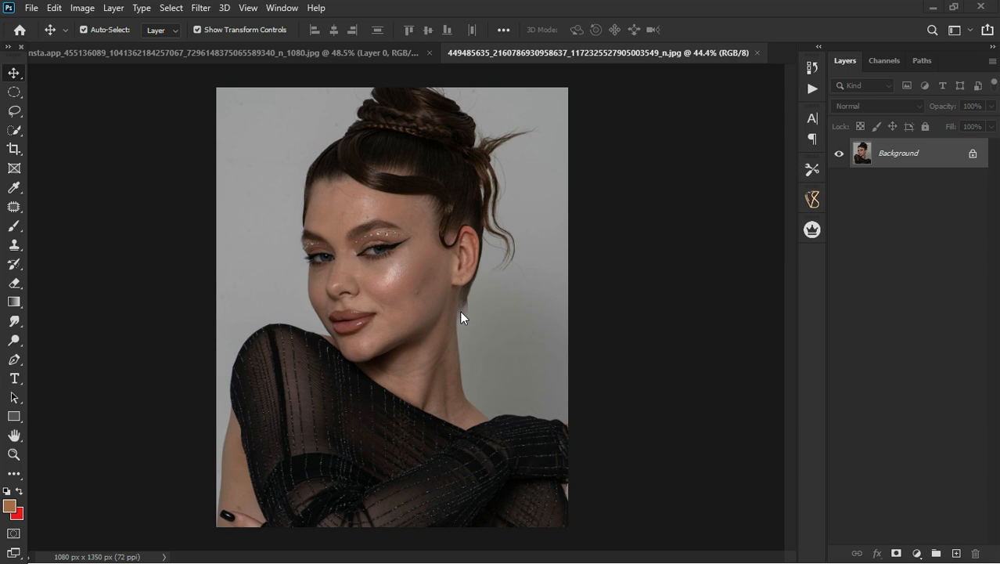
Unlock the Background layer of the dark portrait so it becomes a regular layer.
click(973, 155)
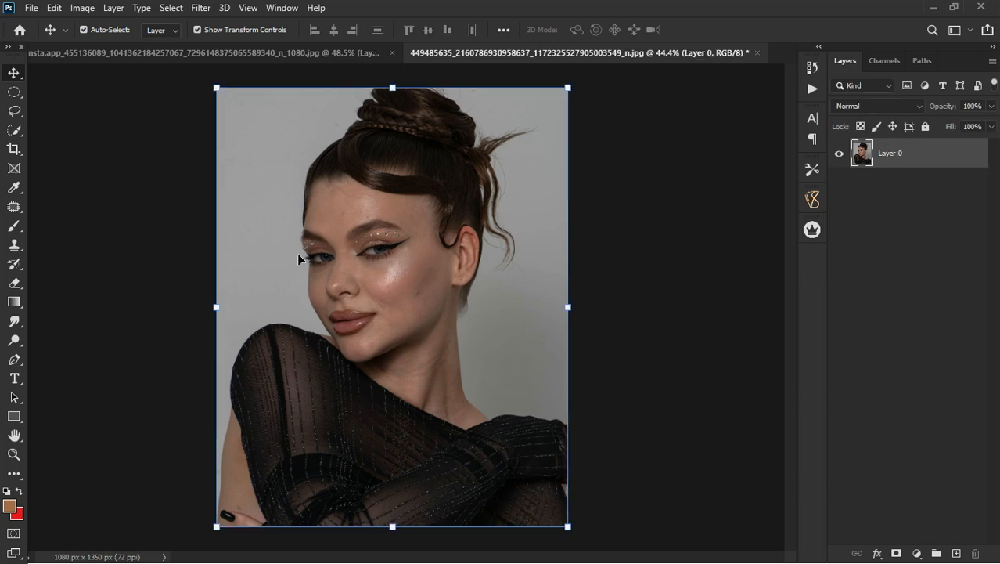
scroll(334, 252, up, 2)
scroll(334, 252, down, 2)
Add a Hue/Saturation adjustment layer above the portrait and set its blend mode to Screen.
click(921, 552)
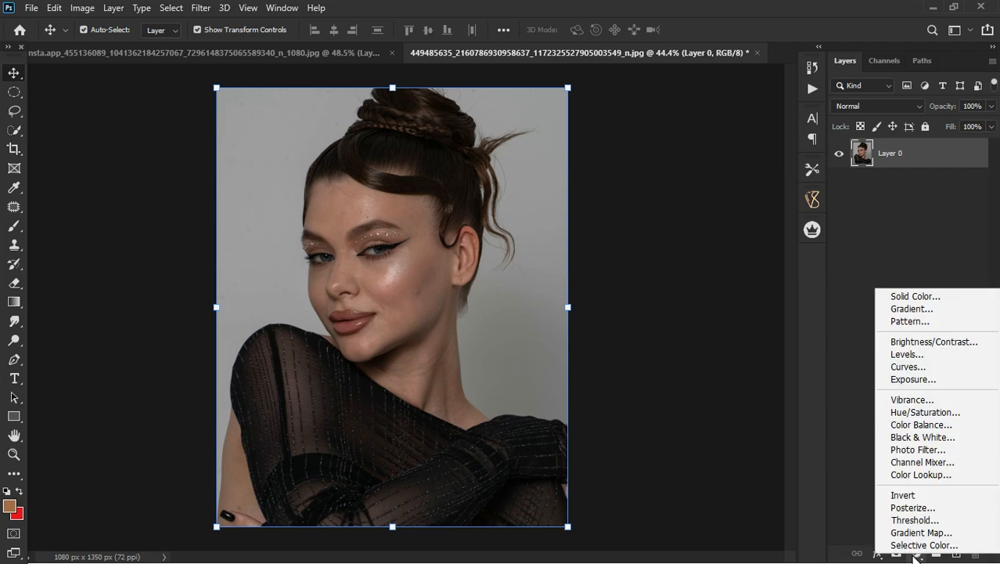
click(910, 411)
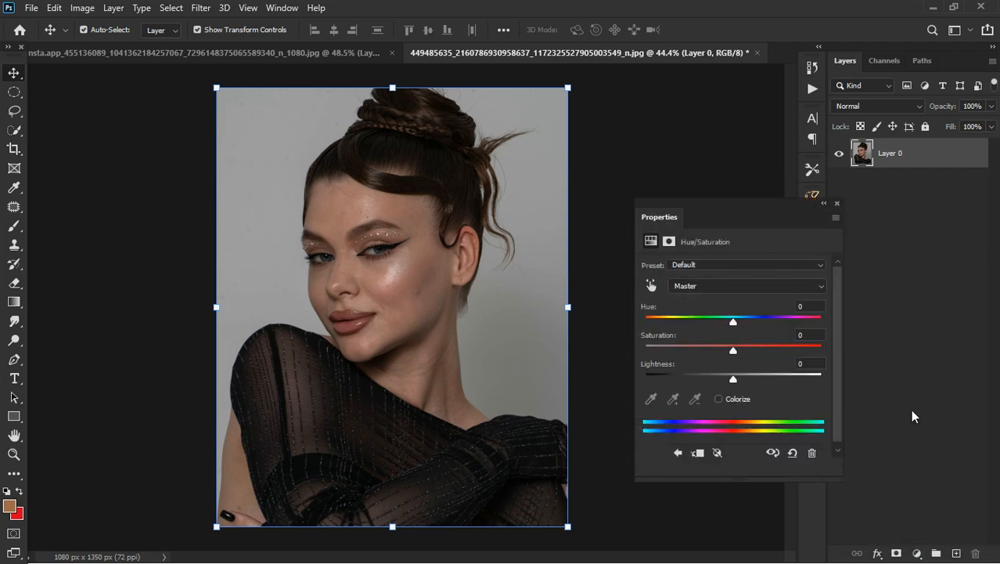
click(836, 205)
click(861, 105)
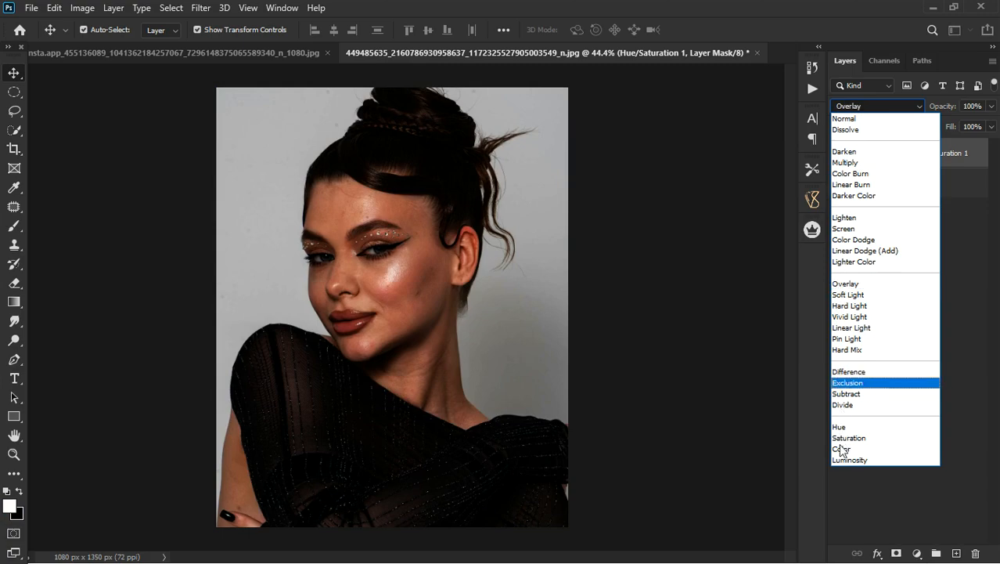
click(855, 228)
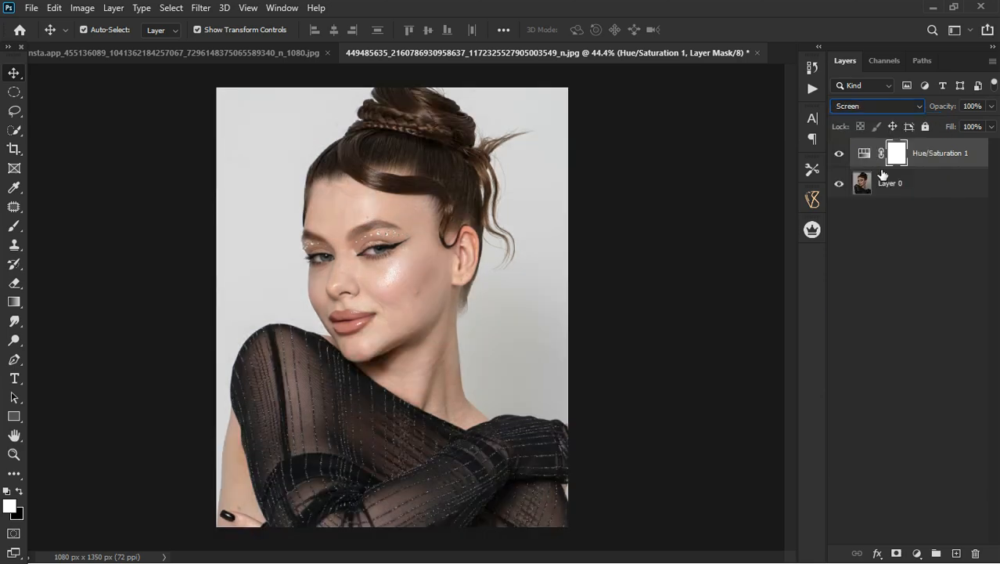
Compare the portrait with and without the Hue/Saturation adjustment, and inspect the brightened face up close.
click(840, 154)
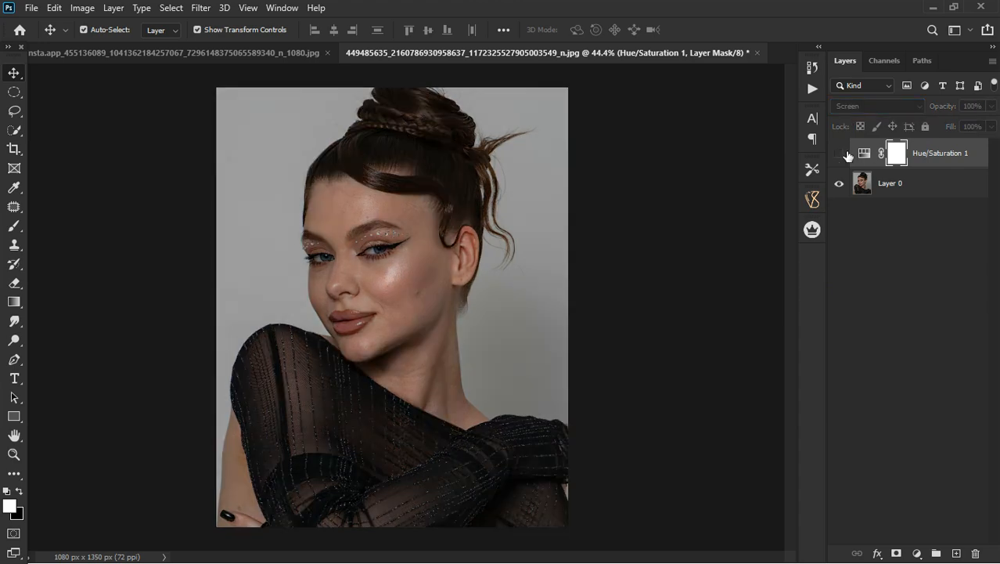
click(839, 153)
alt+scroll(368, 276, up, 3)
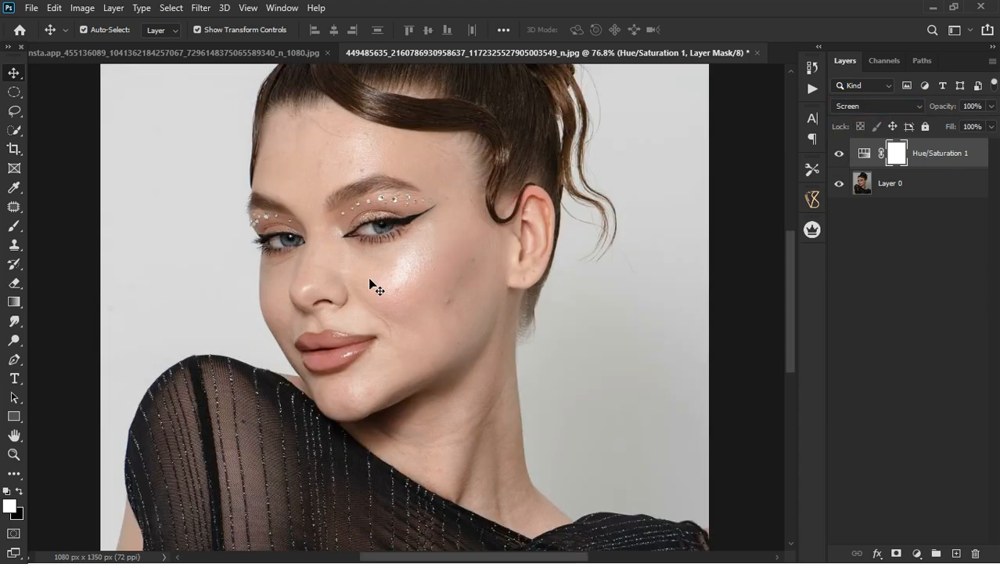
alt+scroll(368, 278, down, 3)
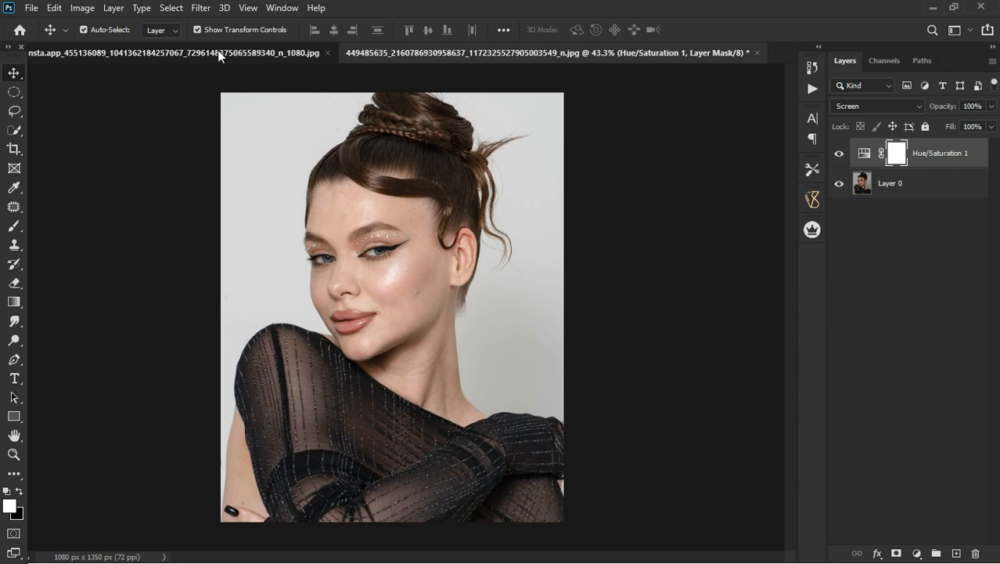
In the other portrait document, add a Curves adjustment layer and set its blend mode to Screen.
key(ctrl+Tab)
click(917, 553)
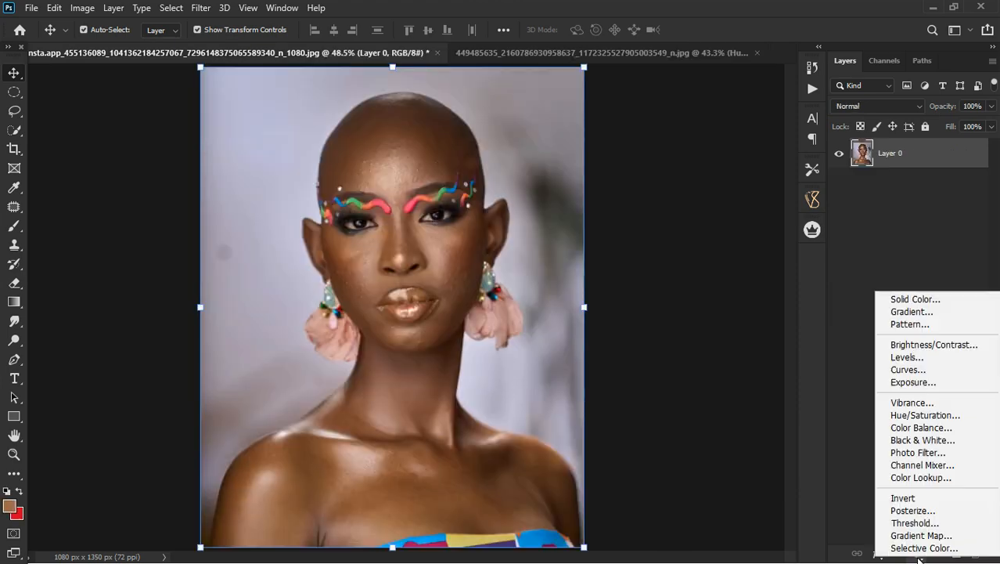
click(925, 414)
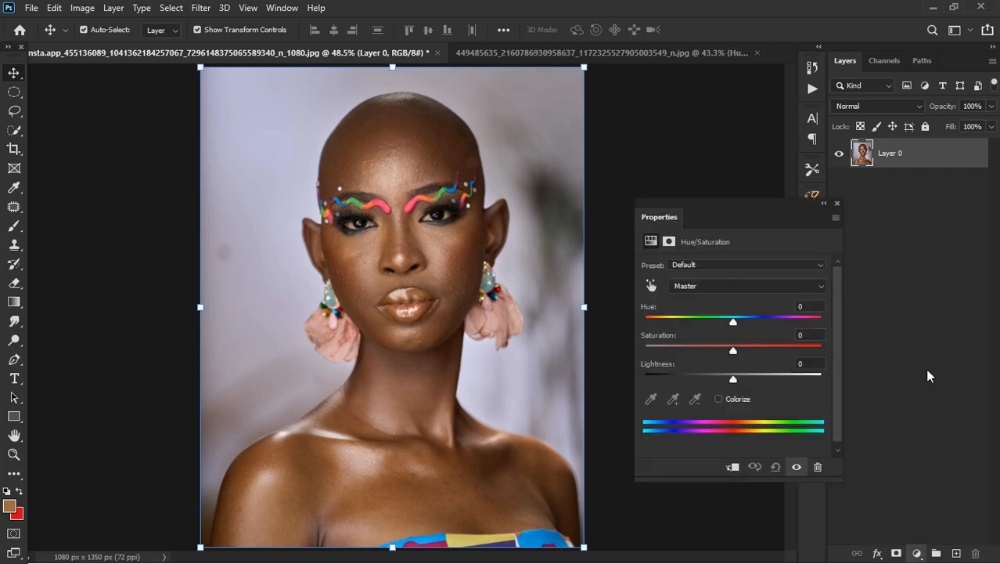
click(878, 106)
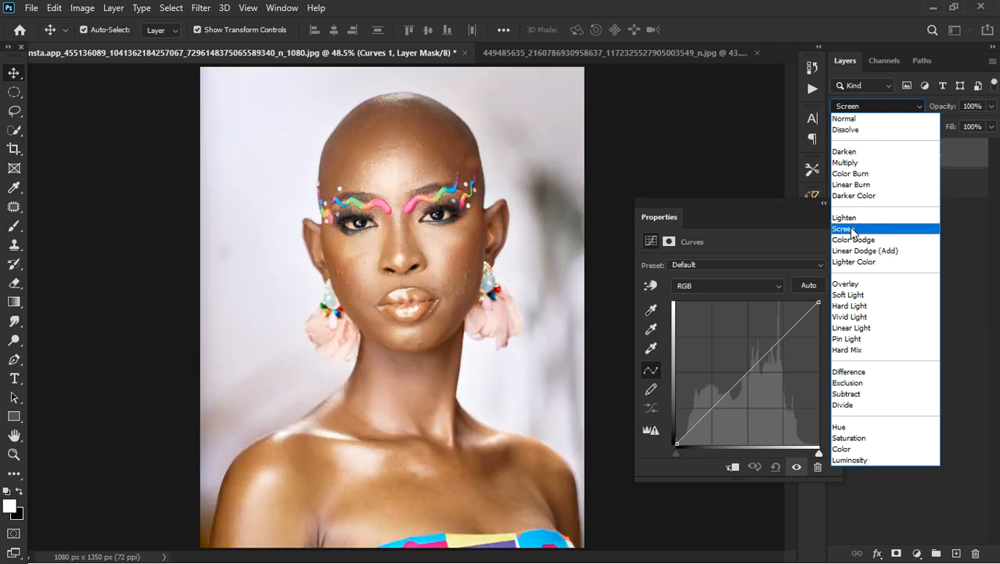
click(847, 228)
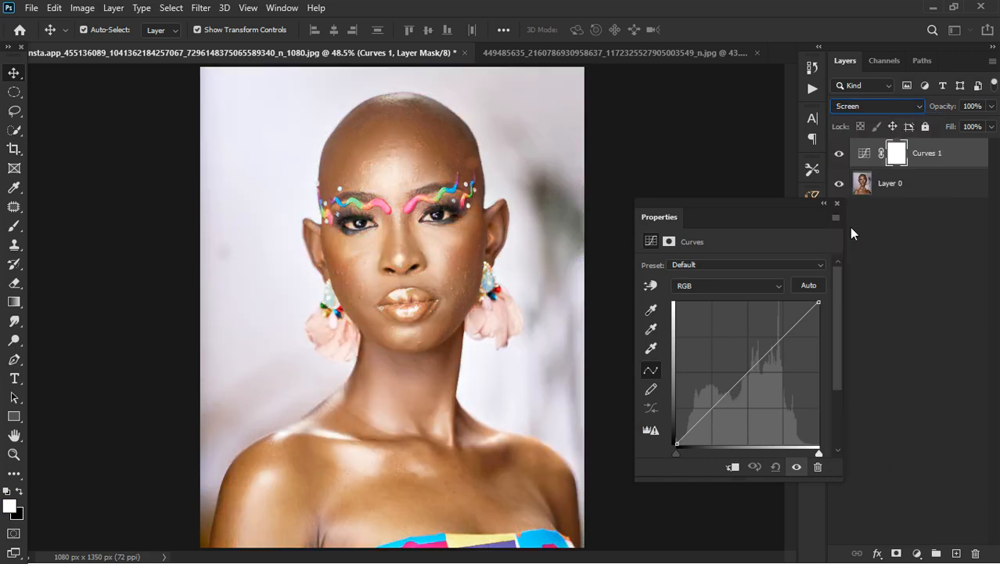
Compare the second portrait with and without the Curves adjustment, and close the adjustment's settings.
click(841, 155)
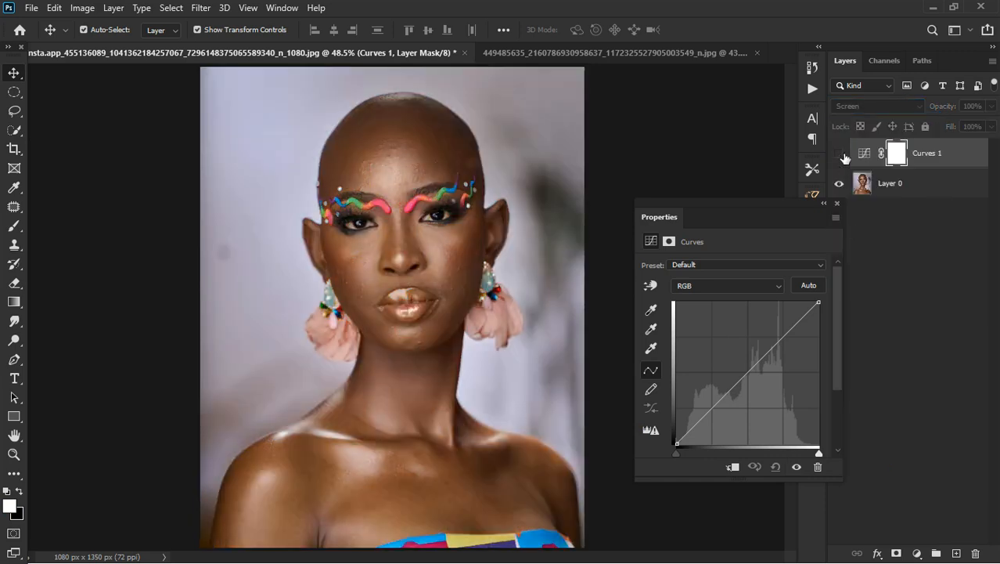
click(841, 154)
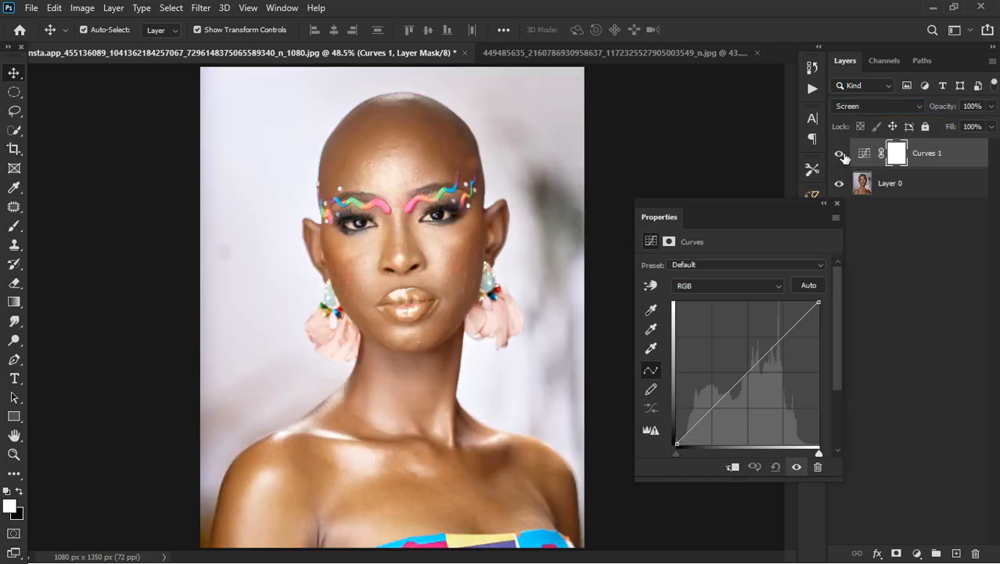
click(838, 203)
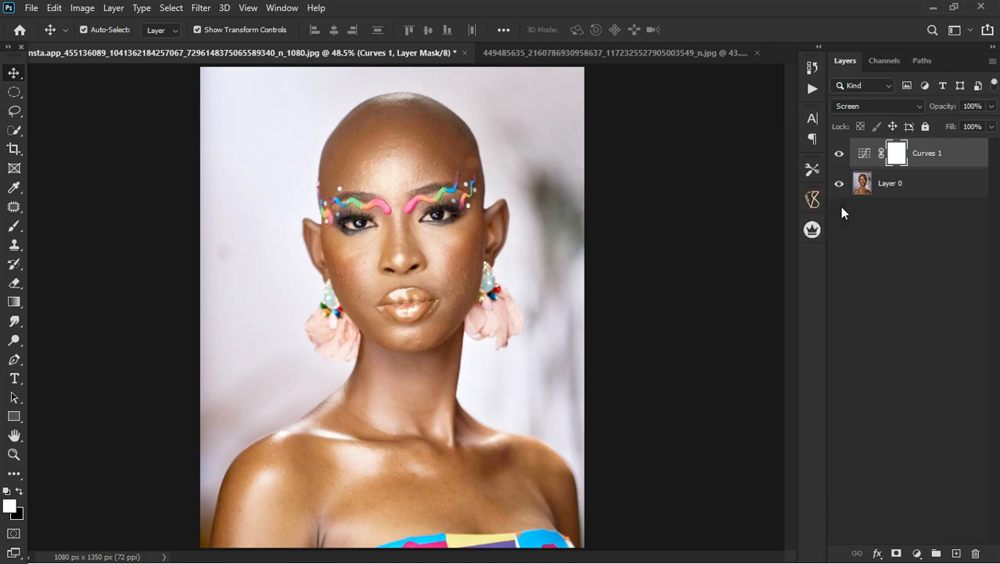
Reopen the Curves adjustment, anchor a point in the RGB curve's highlights and pull the shadows slightly down to add contrast.
click(864, 154)
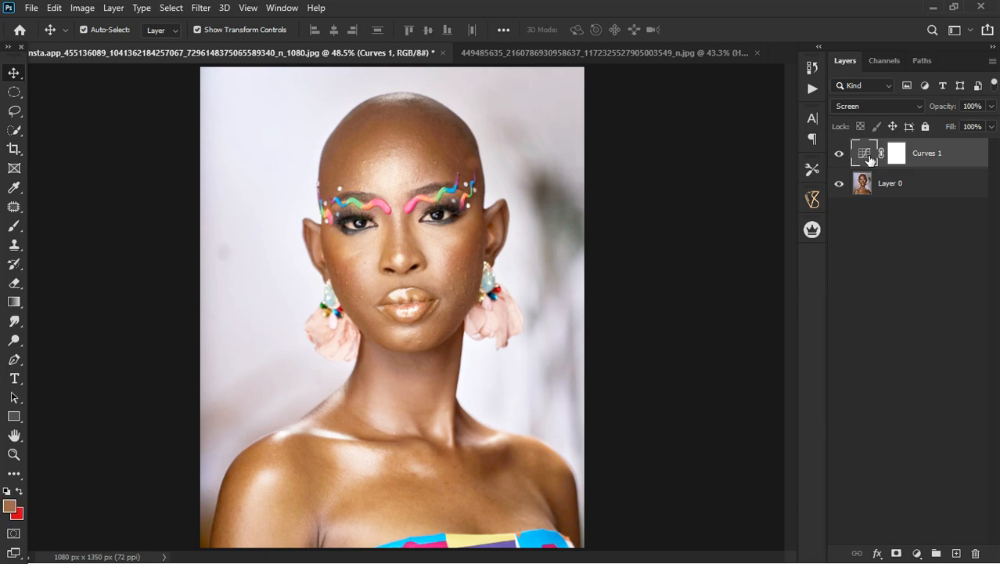
double_click(866, 155)
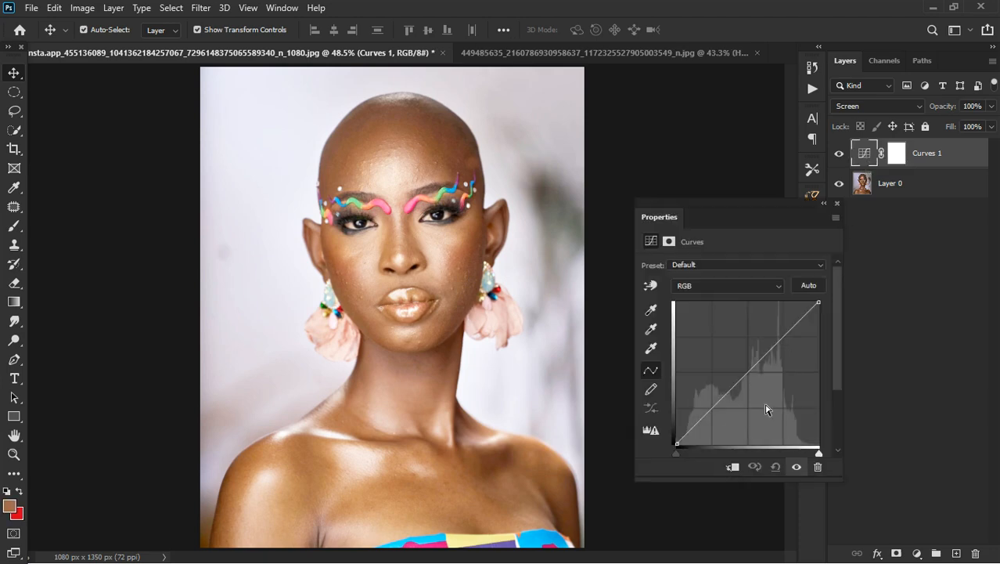
click(781, 338)
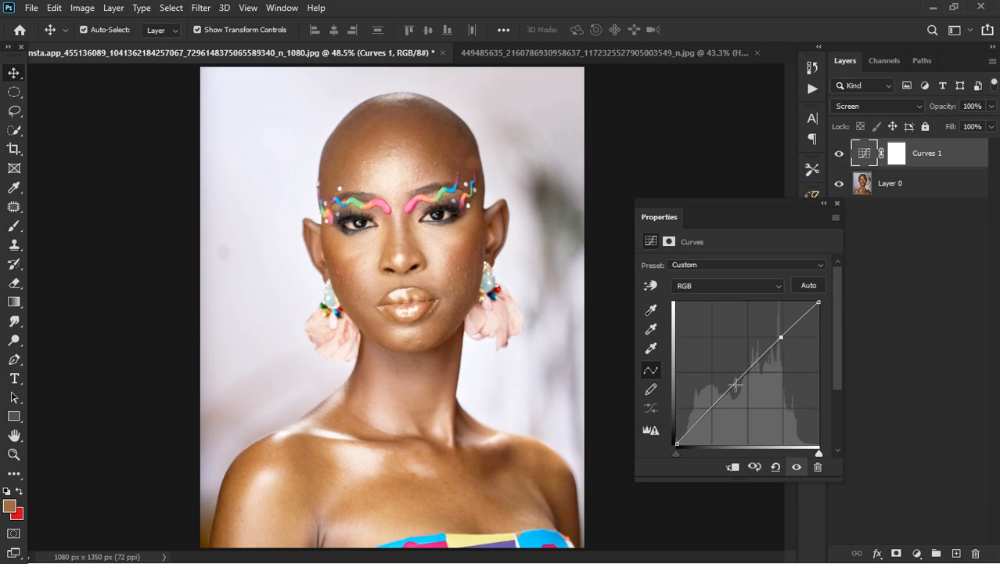
drag(729, 394, 728, 403)
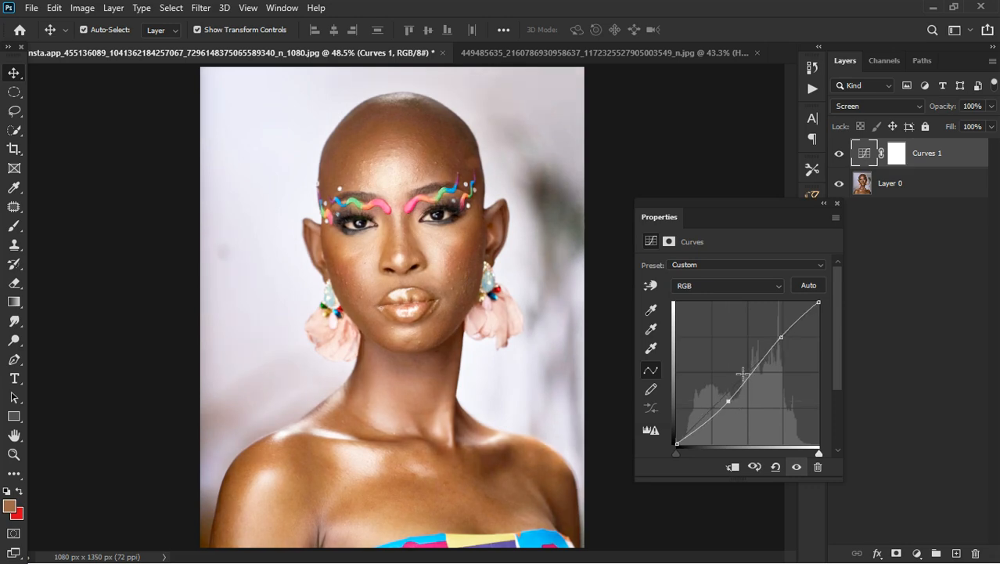
click(837, 204)
Lower the Curves layer's opacity to 57%, and delete the layer.
click(988, 106)
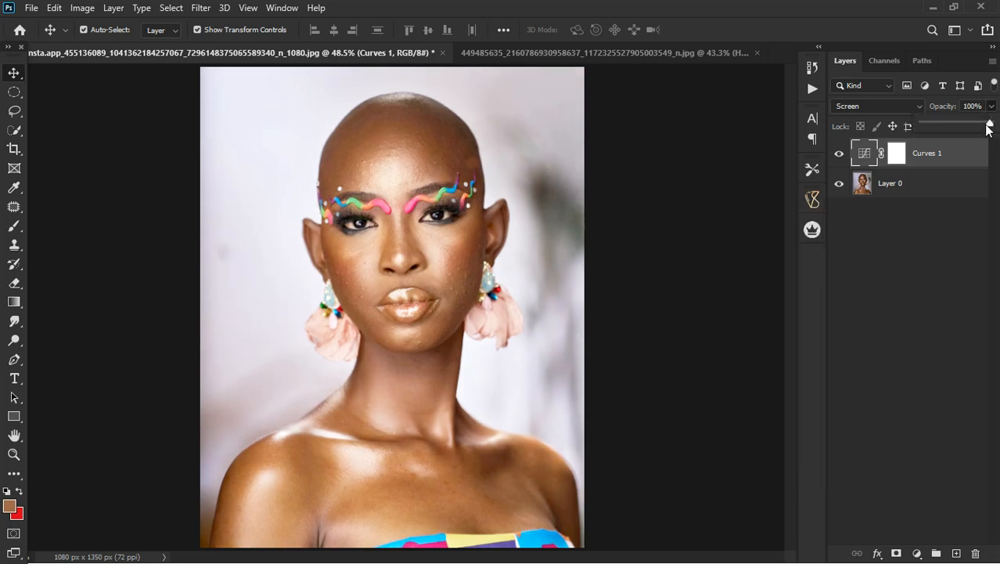
drag(991, 125, 963, 123)
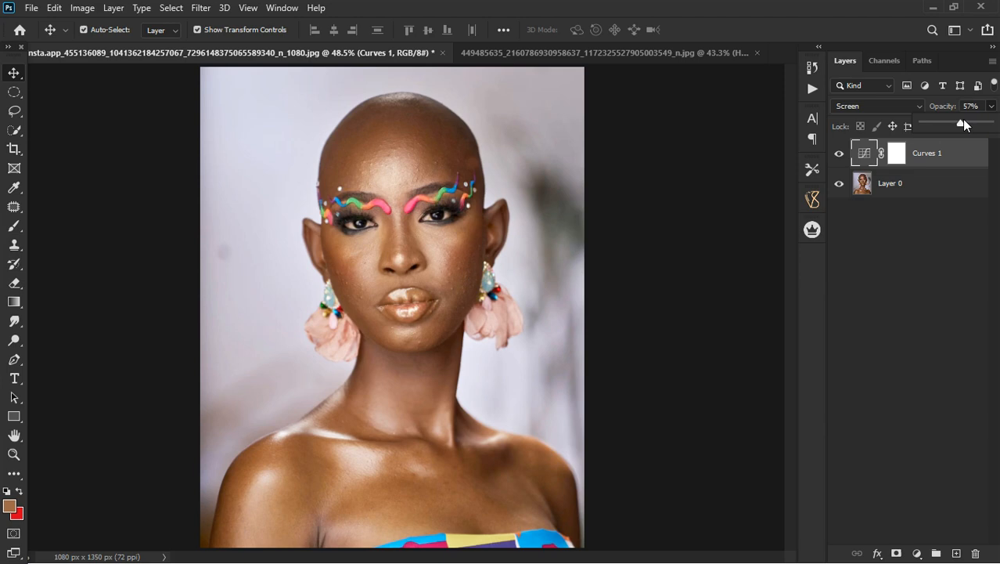
click(967, 166)
key(Delete)
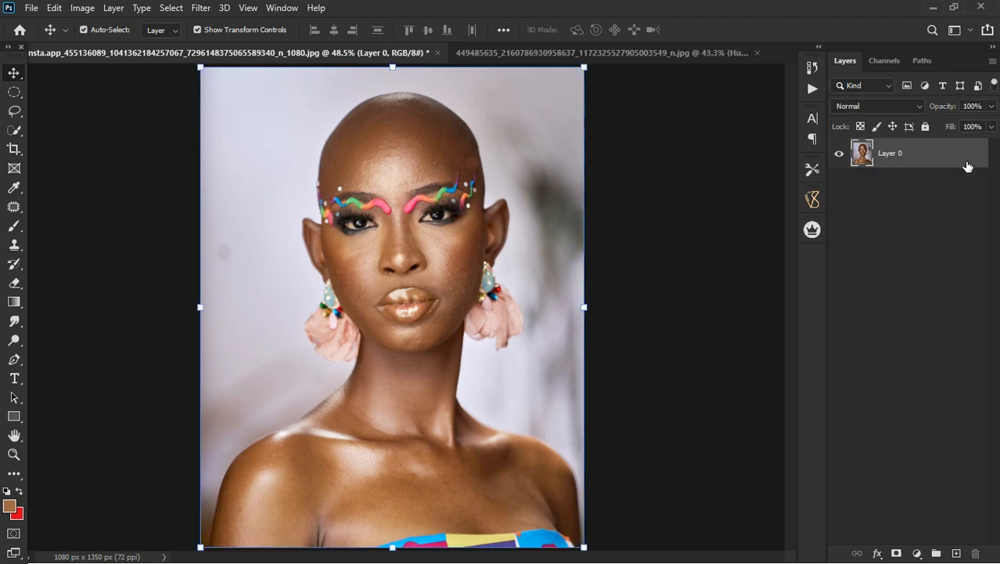
Return to the portrait with the Hue/Saturation layer and lower that layer's opacity to 60%.
click(579, 52)
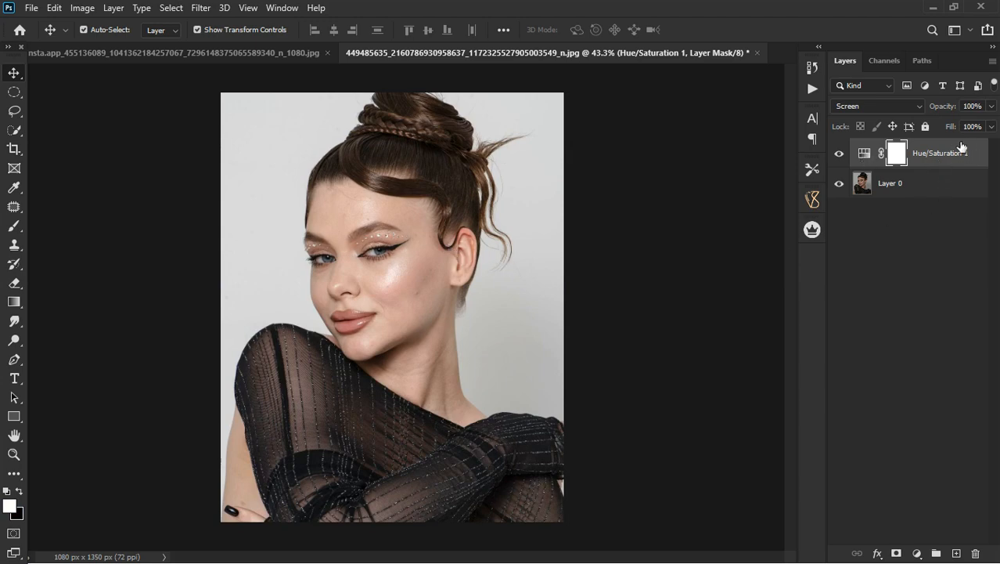
click(991, 106)
drag(992, 123, 962, 126)
Compare the portrait with the reduced-opacity Hue/Saturation layer hidden and shown.
click(839, 155)
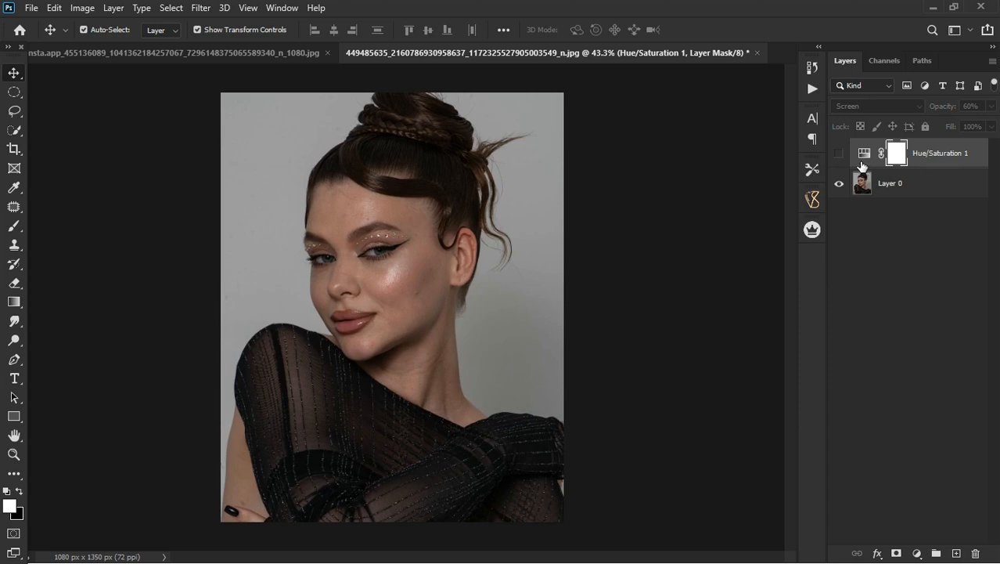
click(840, 155)
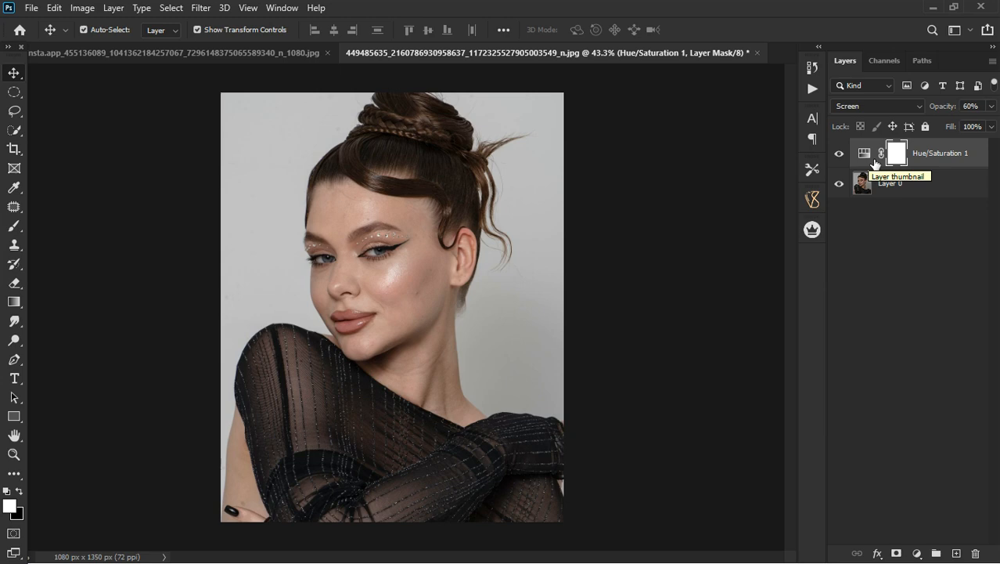
click(956, 157)
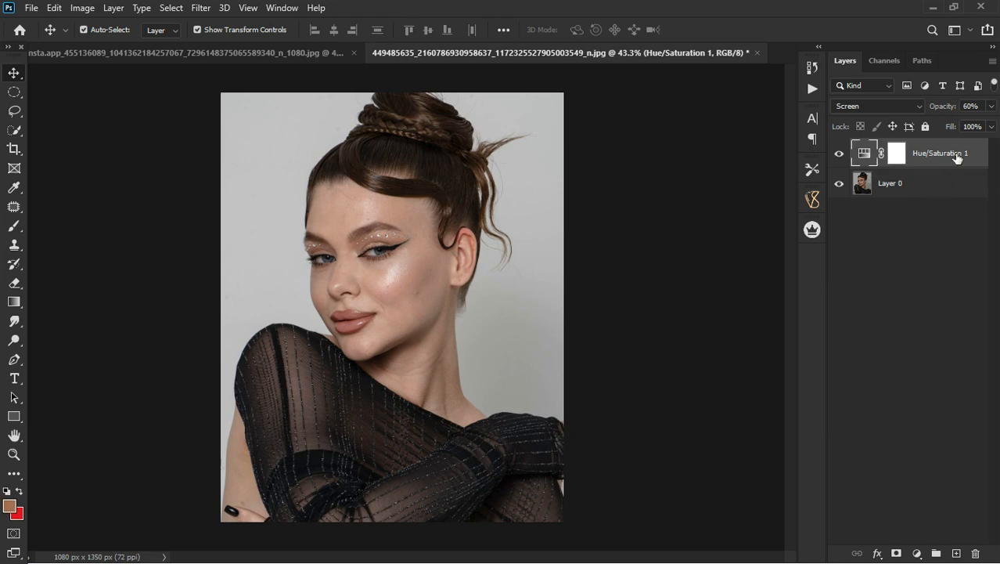
Hide the Hue/Saturation layer and add a Curves adjustment layer in Screen blend mode above it.
click(839, 154)
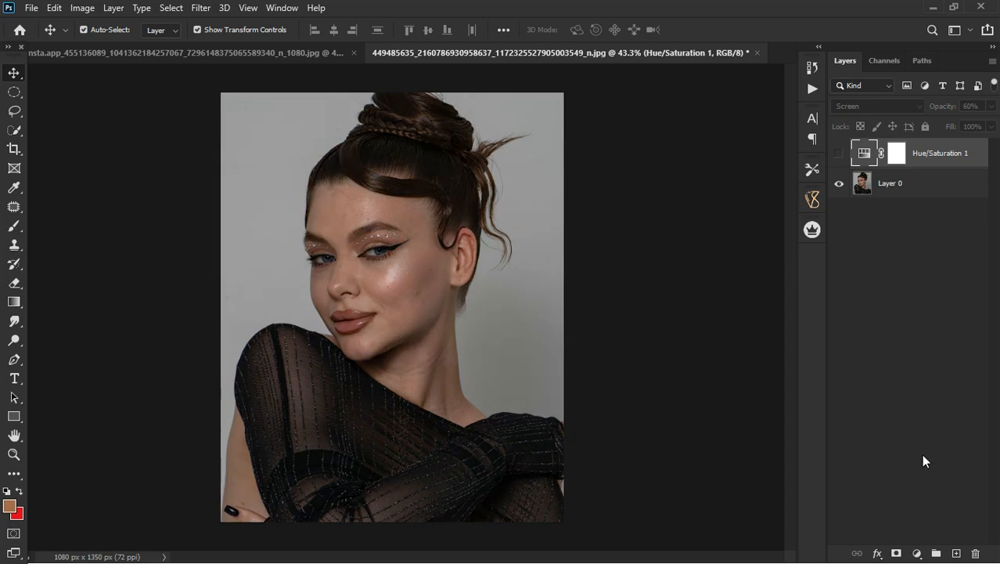
click(921, 556)
click(920, 367)
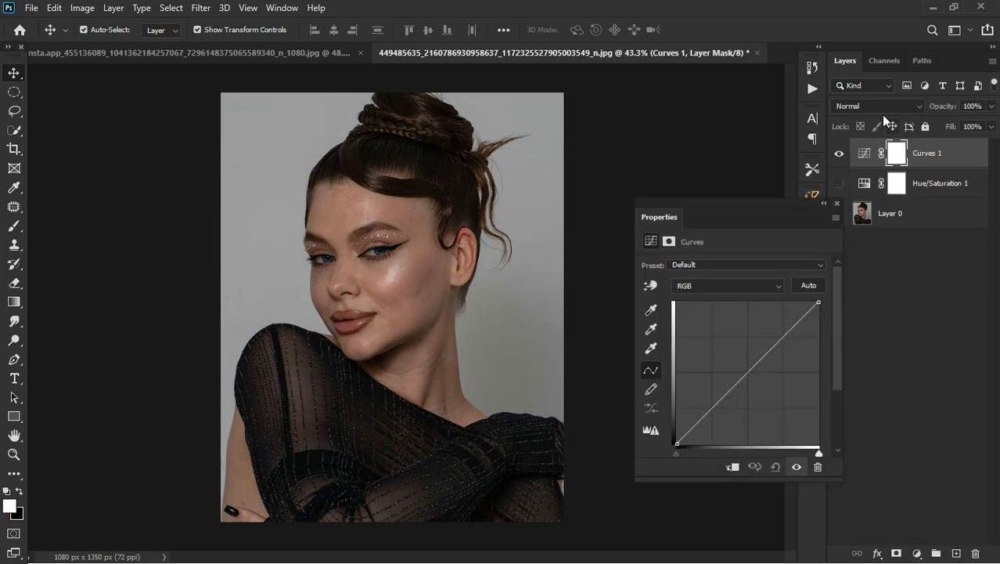
click(883, 107)
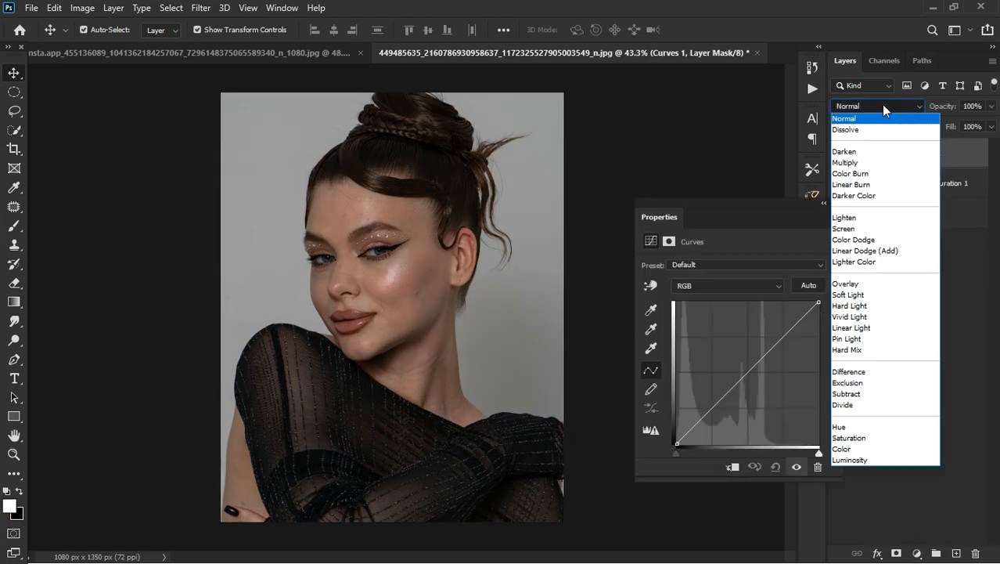
click(853, 232)
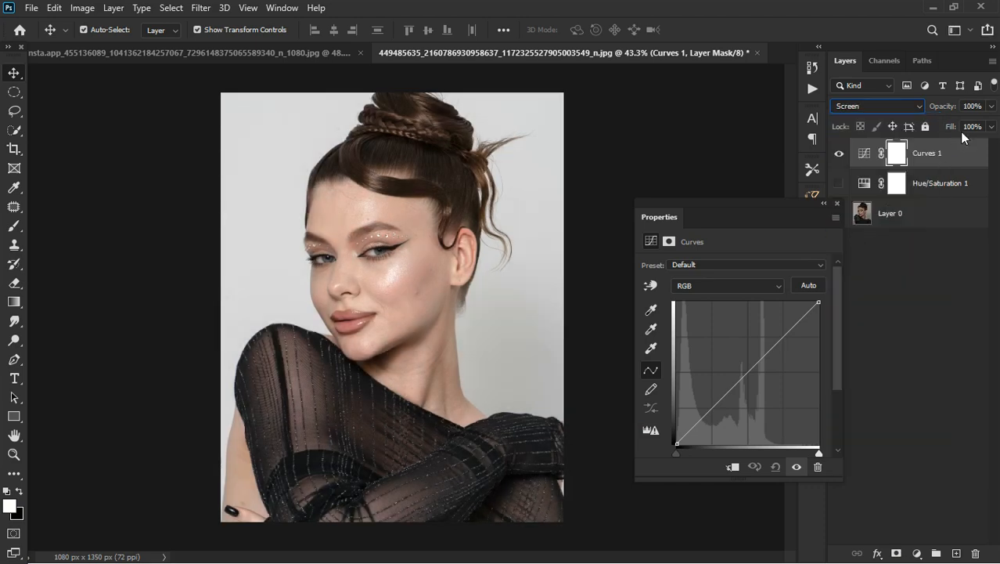
Set the Curves layer's opacity to 64% and close the adjustment's settings.
click(990, 108)
drag(991, 115, 966, 124)
click(836, 203)
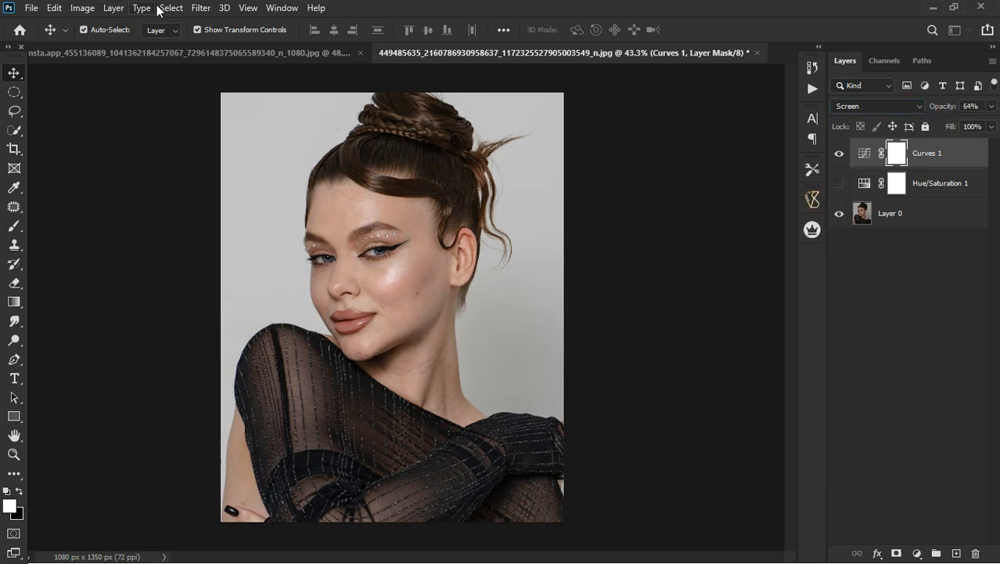
Delete the Hue/Saturation and Curves adjustment layers, leaving only the portrait layer.
click(201, 8)
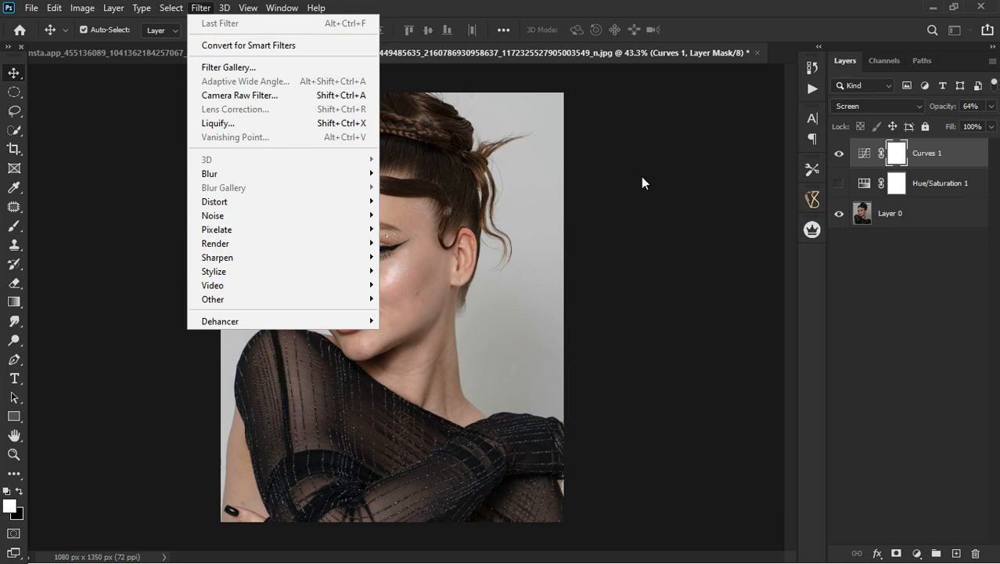
click(942, 306)
click(943, 218)
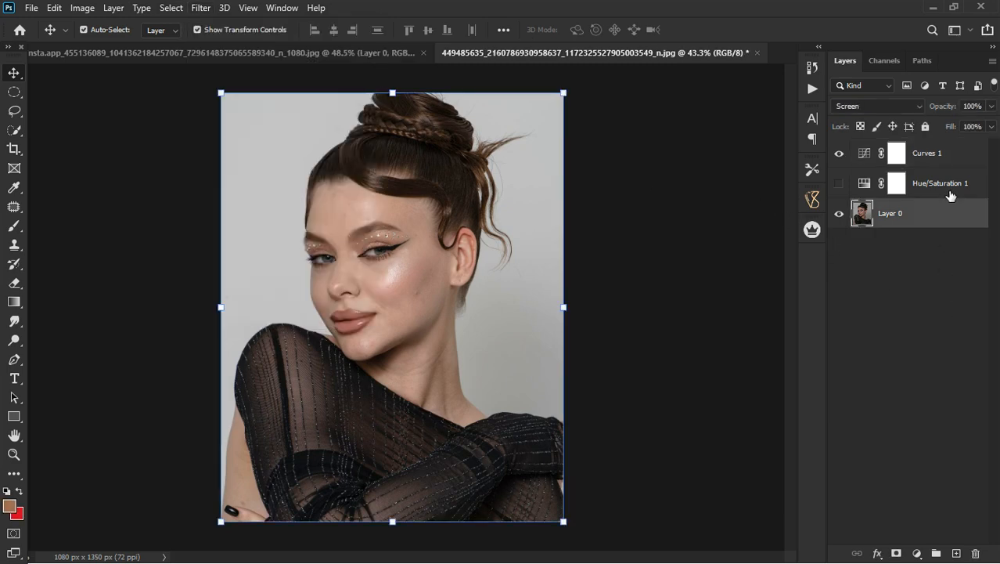
click(950, 194)
key(Delete)
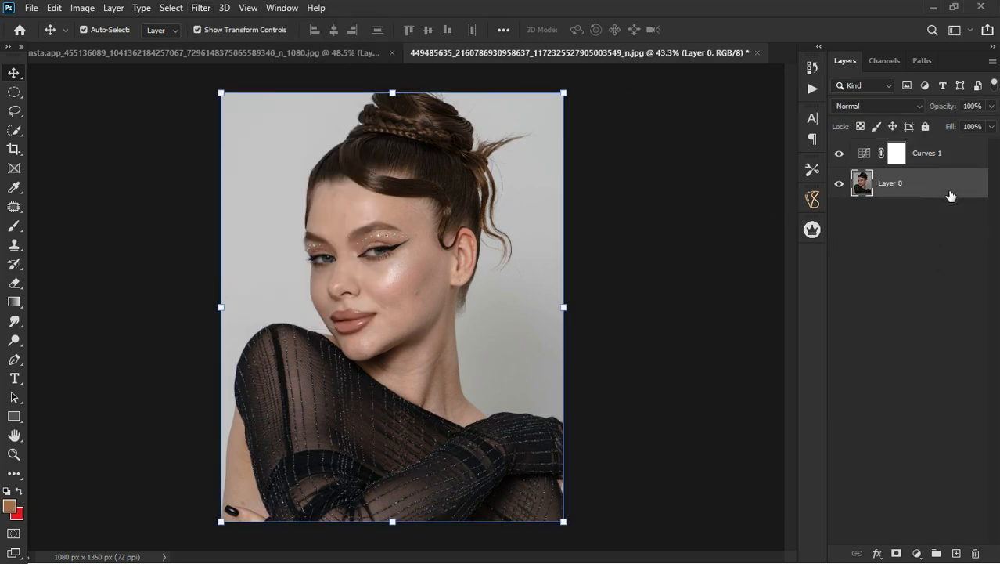
click(938, 160)
key(Delete)
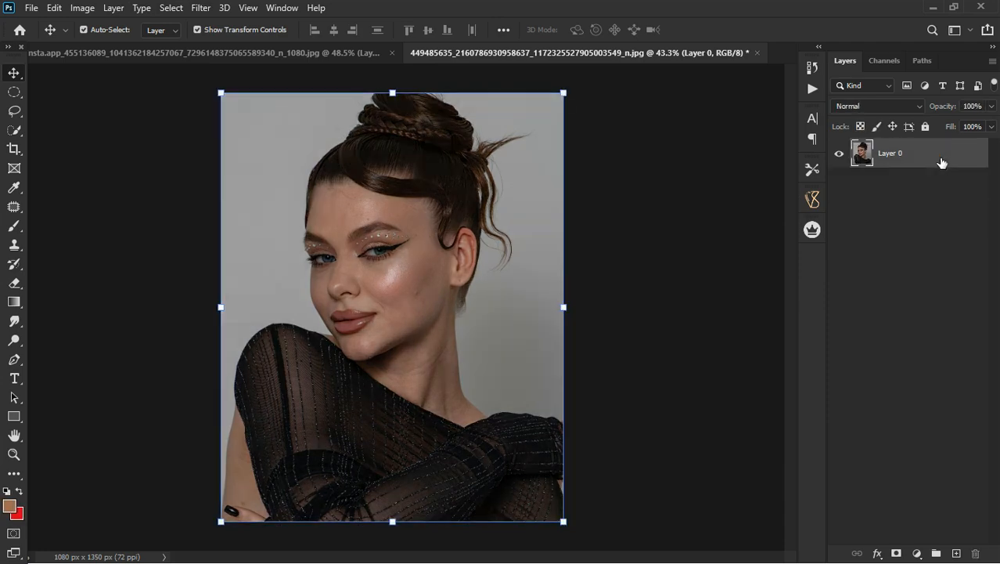
Add a Solid Color fill layer with the default brown #9f6a48 above the portrait and hide it.
scroll(383, 232, up, 5)
scroll(383, 231, down, 4)
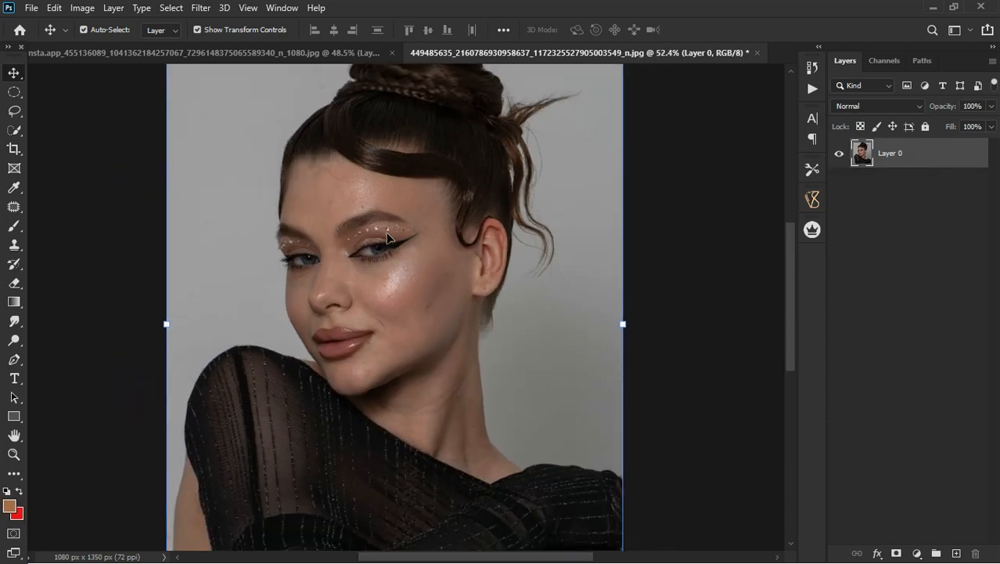
click(918, 553)
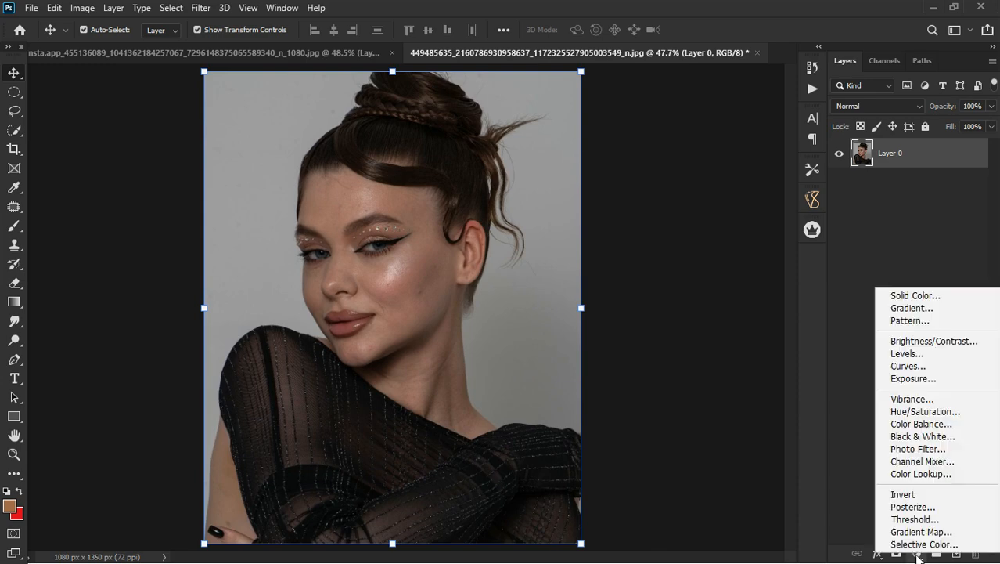
click(911, 295)
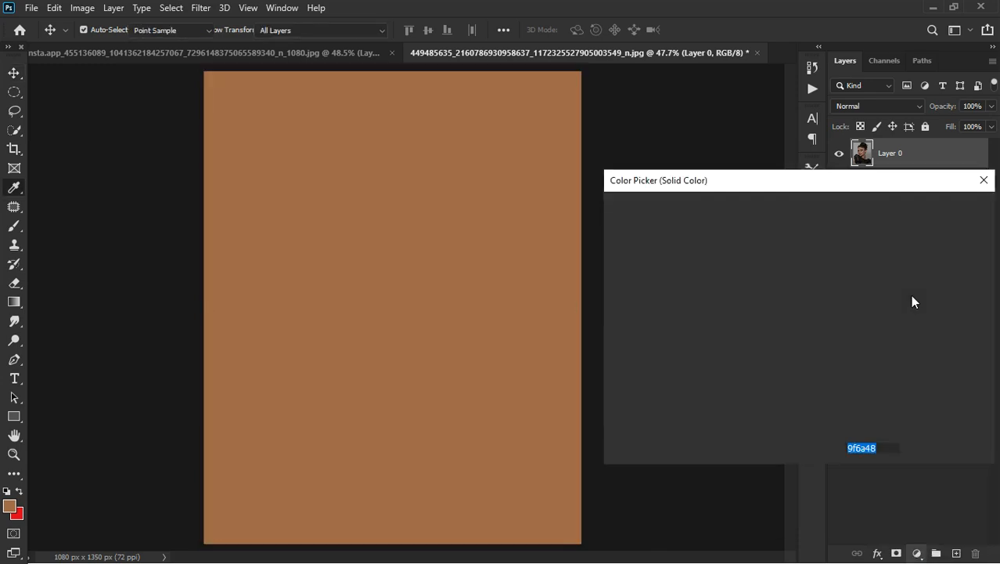
click(946, 209)
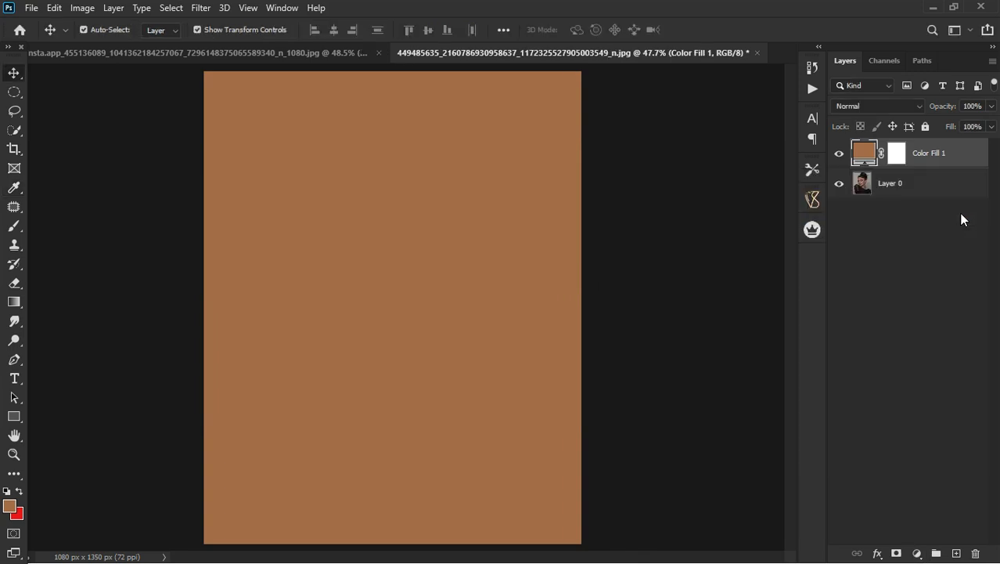
click(844, 155)
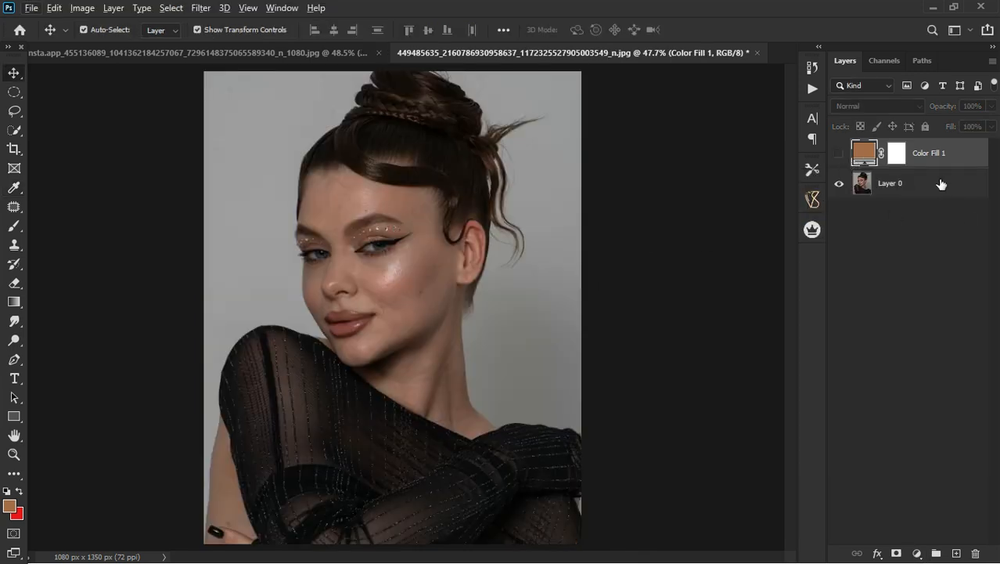
Set the hidden fill layer's colour to #6c7570 by sampling the portrait's eye area.
double_click(871, 158)
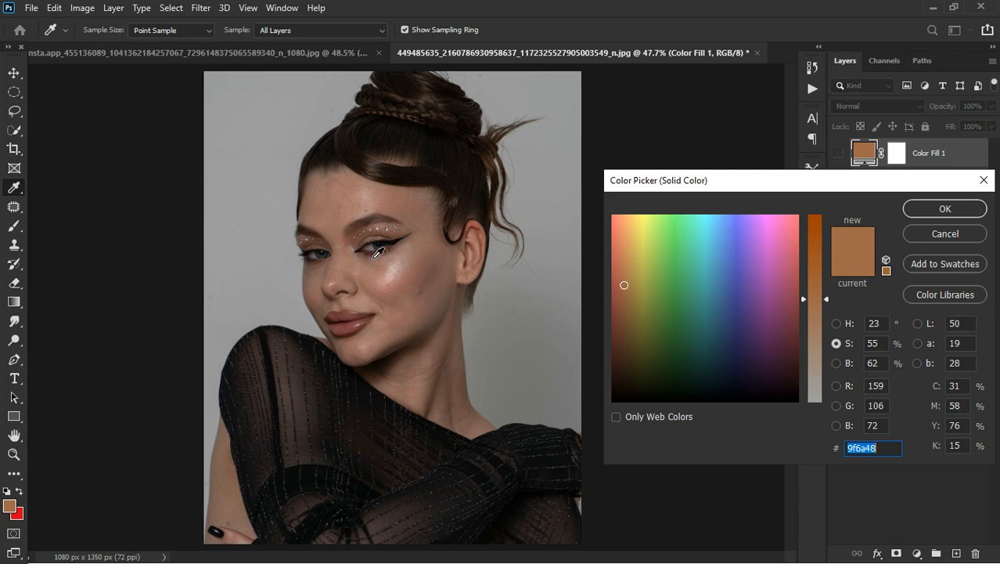
key(alt)
click(377, 254)
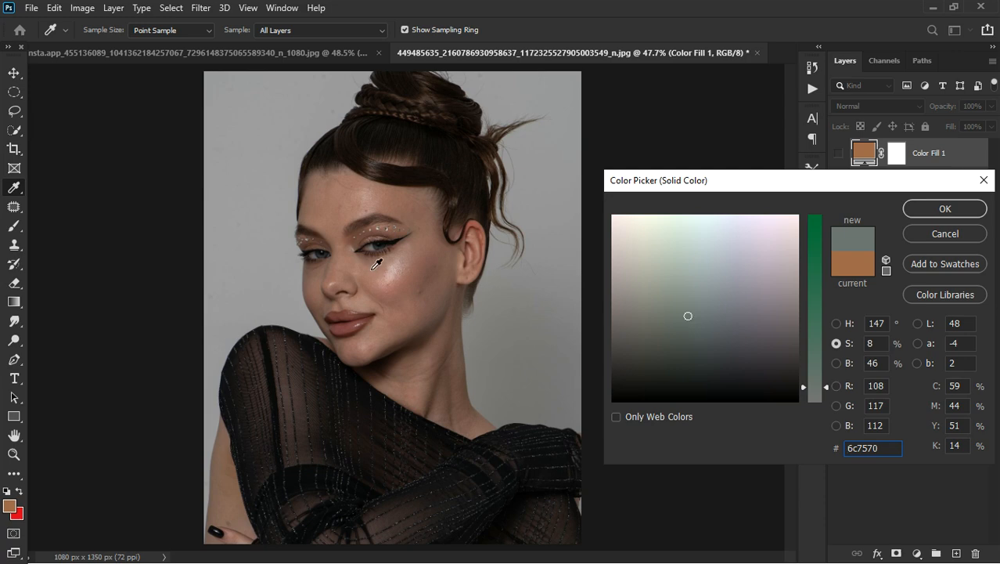
click(379, 262)
click(916, 214)
key(v)
Resample the fill layer's colour from the whites of both eyes, settling on #605b58.
scroll(339, 283, up, 5)
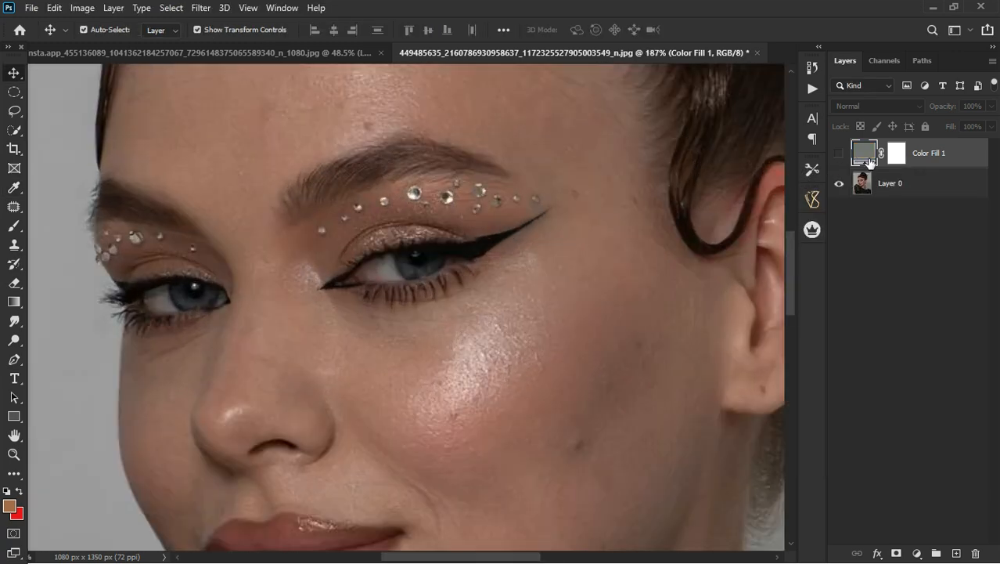
double_click(867, 159)
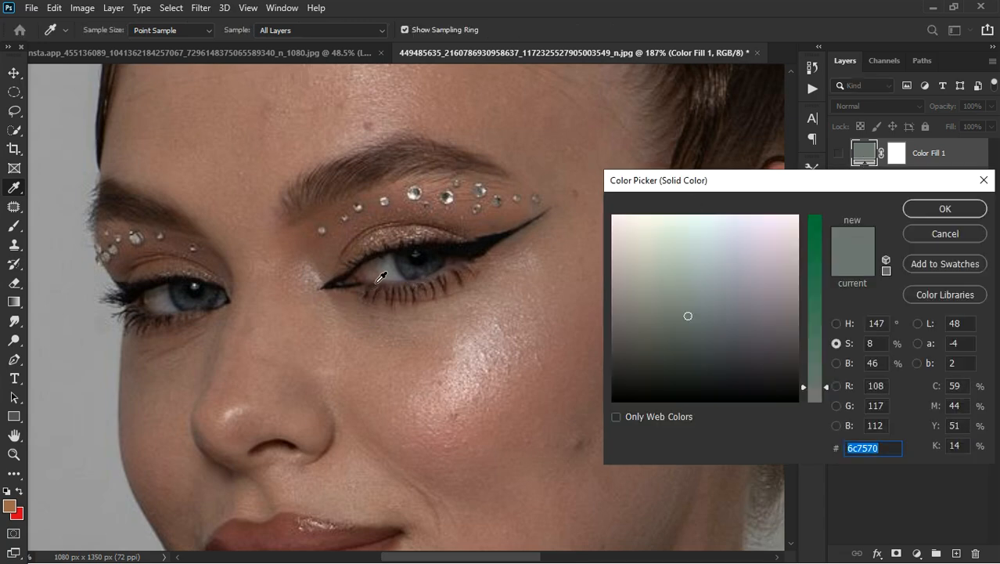
key(super)
key(super)
key(alt)
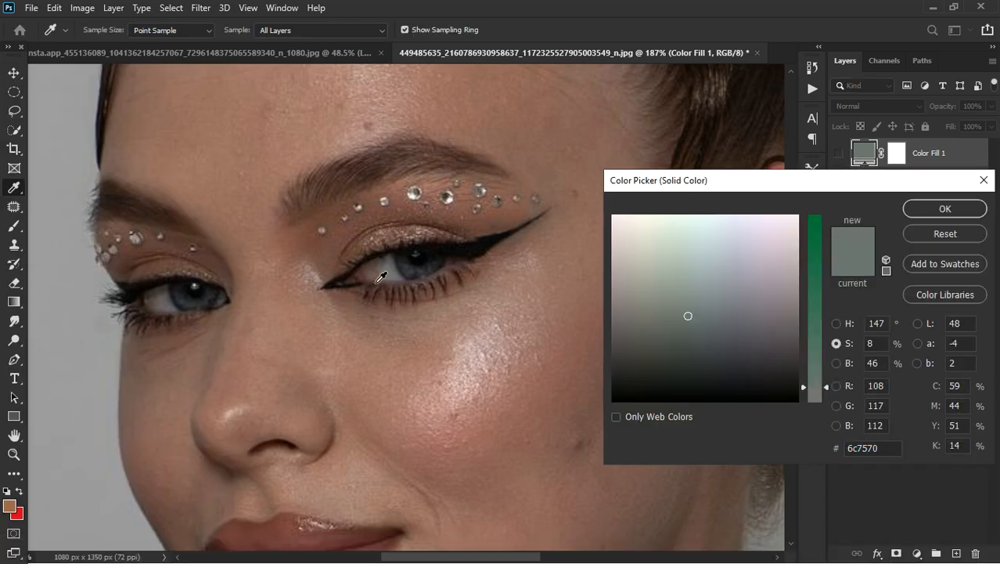
click(392, 276)
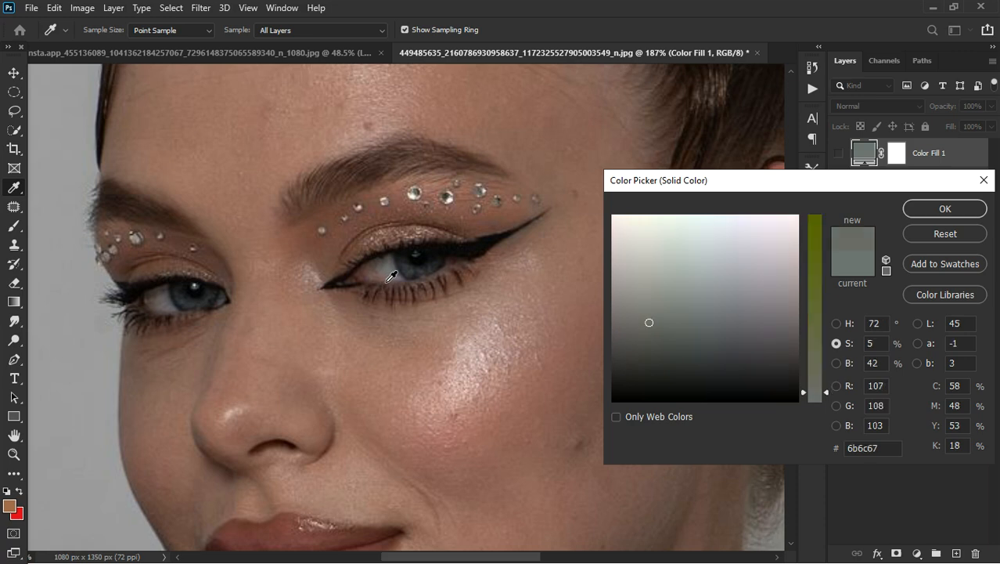
click(172, 310)
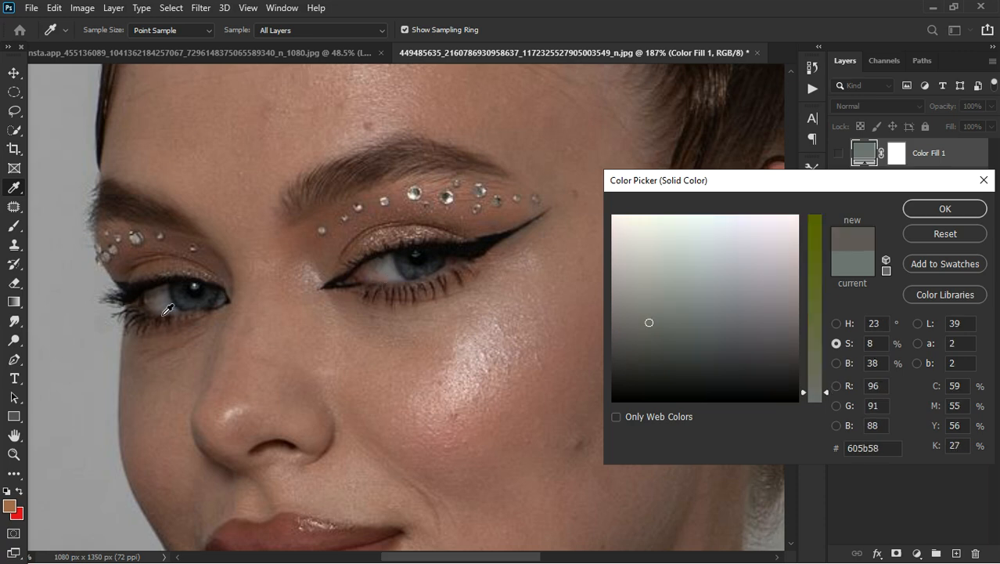
click(943, 209)
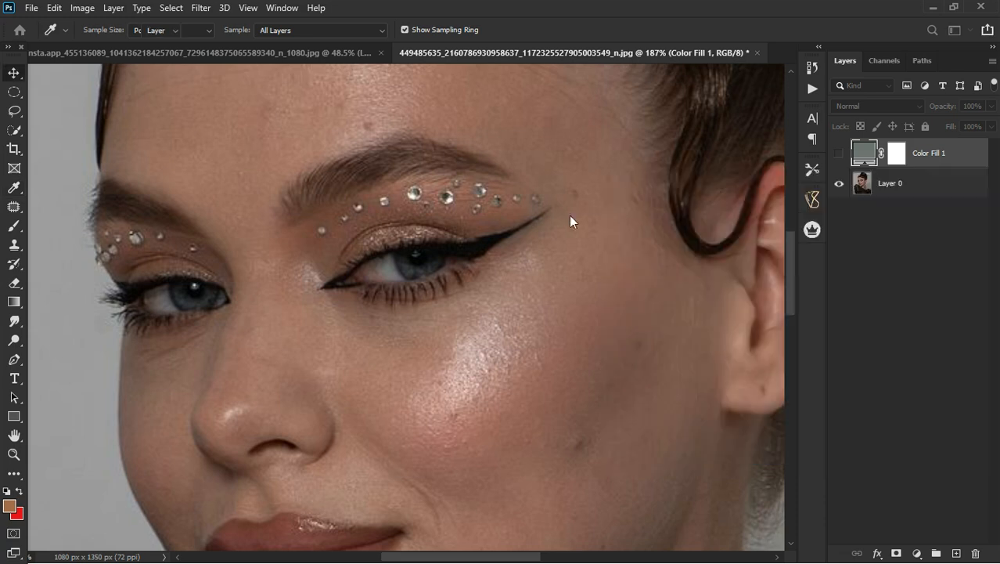
key(v)
Show the Color Fill layer and set its blend mode to Divide.
scroll(536, 219, down, 3)
scroll(537, 218, down, 5)
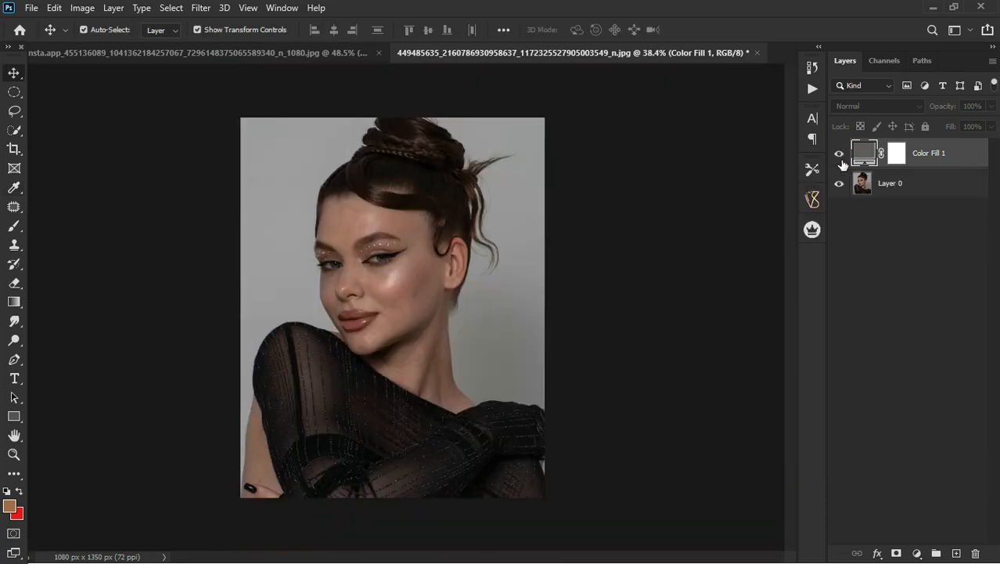
click(840, 157)
click(868, 107)
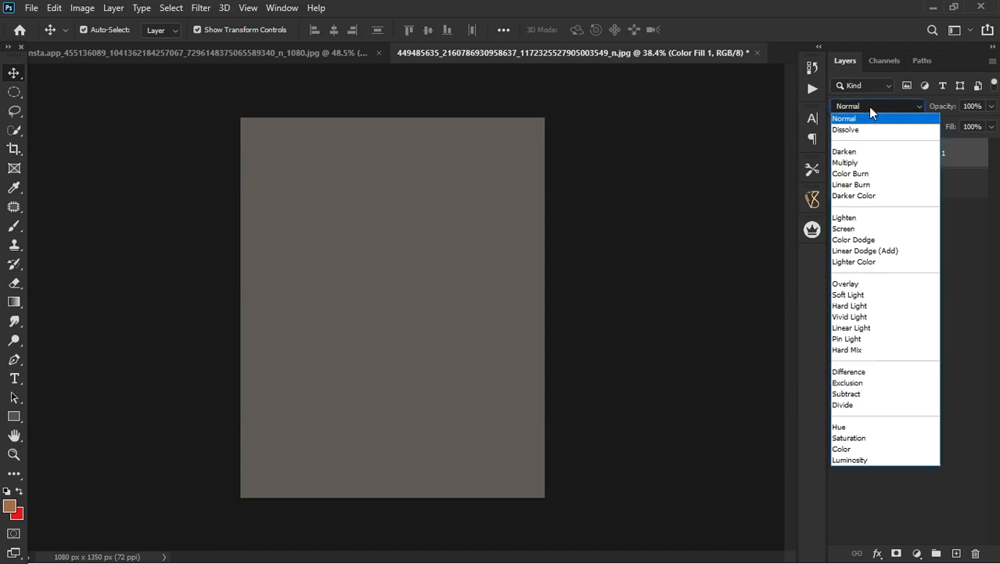
click(857, 406)
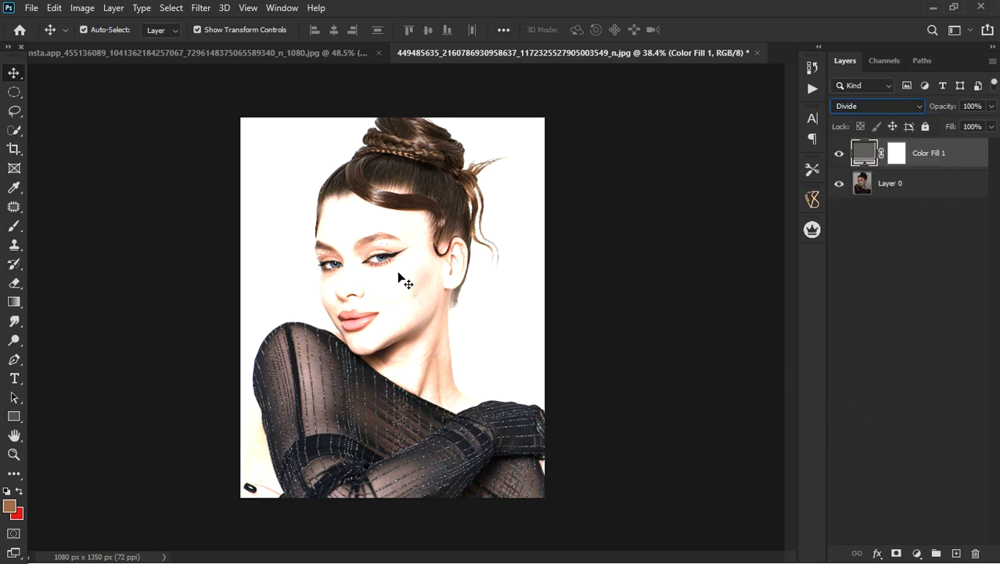
Raise the fill colour's brightness to about 73% while keeping its hue and saturation.
double_click(866, 155)
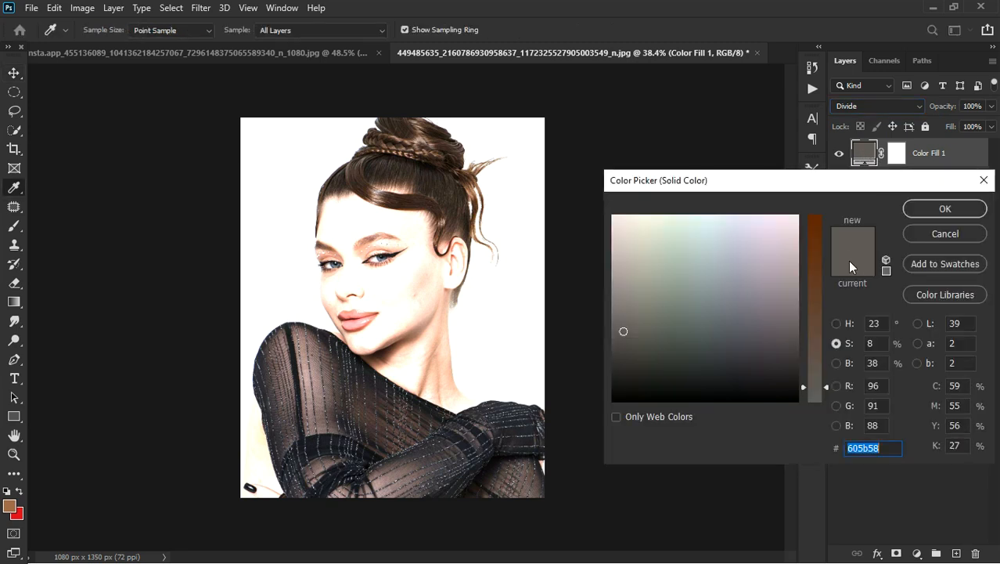
click(837, 363)
click(837, 363)
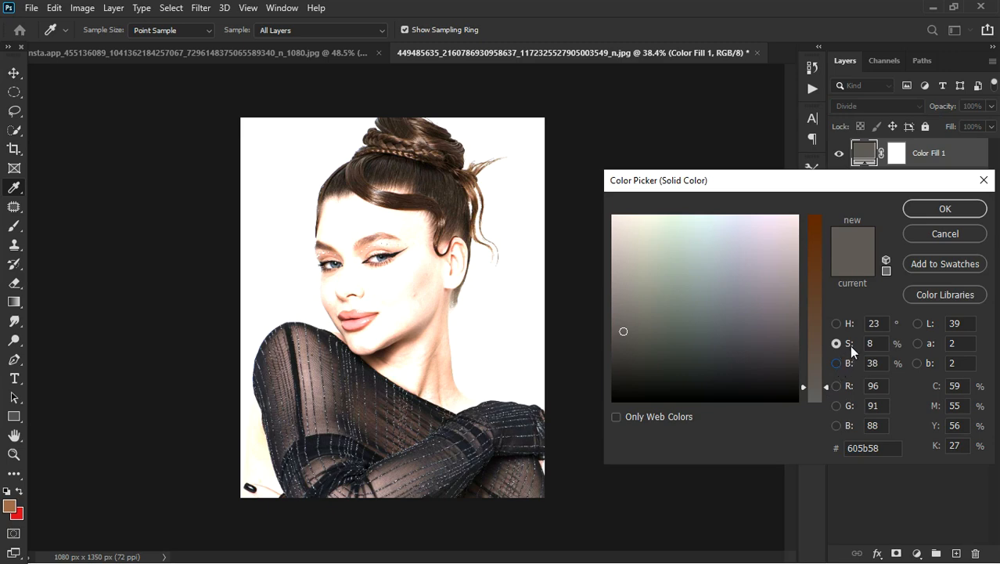
drag(825, 328, 829, 265)
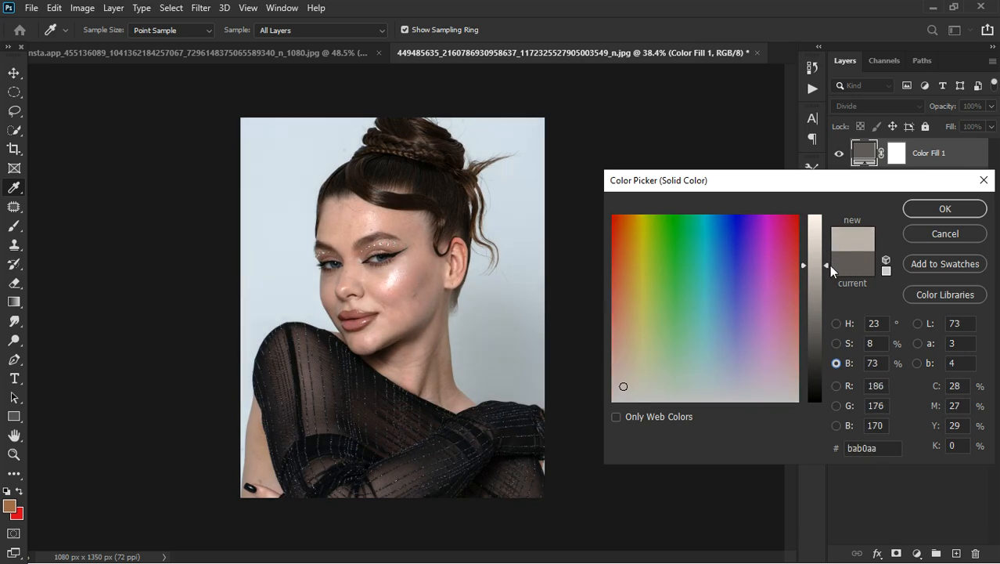
mouse_move(829, 264)
mouse_down()
mouse_move(832, 253)
mouse_move(832, 261)
mouse_up()
click(943, 206)
key(v)
Hide the Color Fill layer and add an unmodified Hue/Saturation adjustment layer in Screen blend mode directly above the portrait.
scroll(355, 305, up, 4)
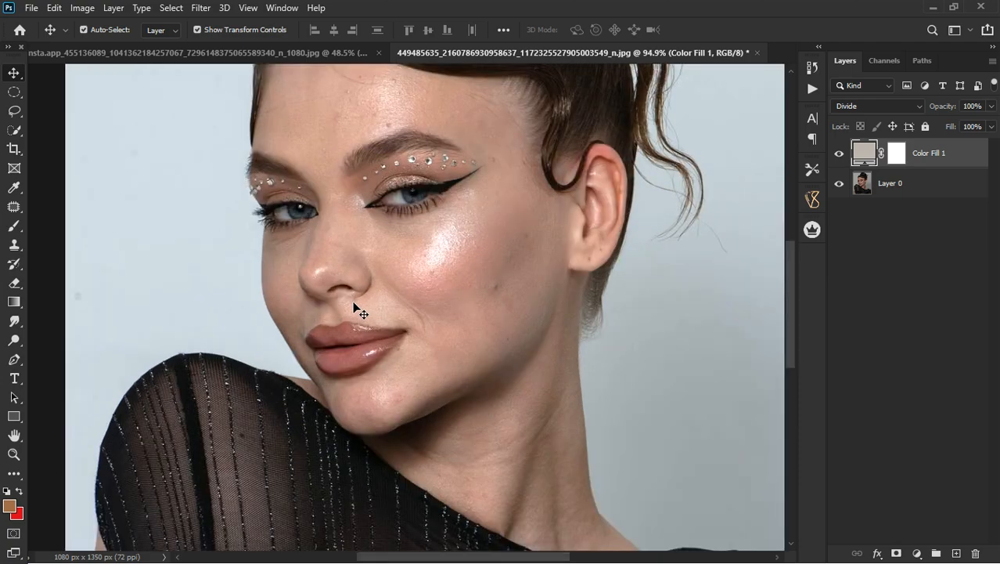
scroll(355, 307, down, 3)
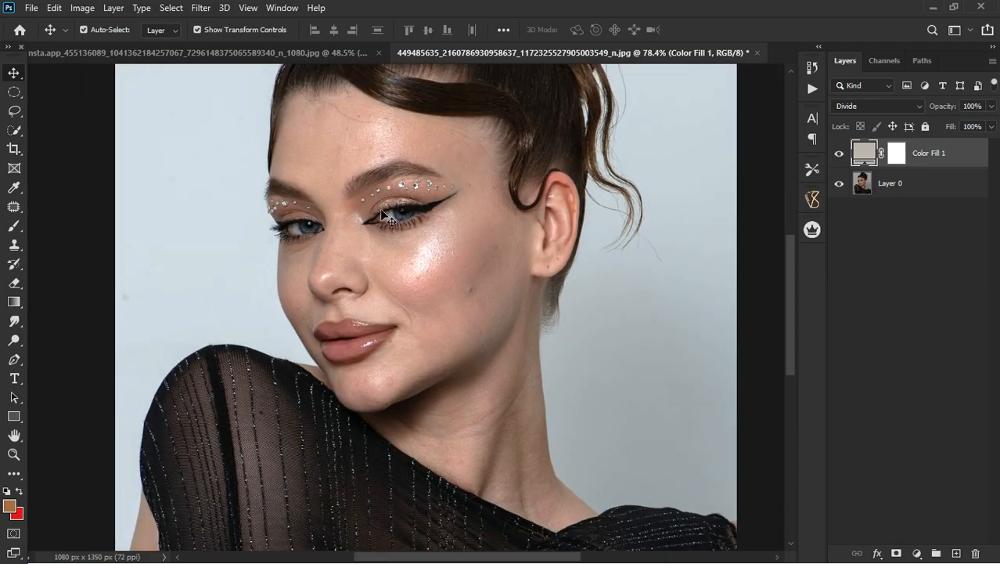
scroll(397, 125, up, 2)
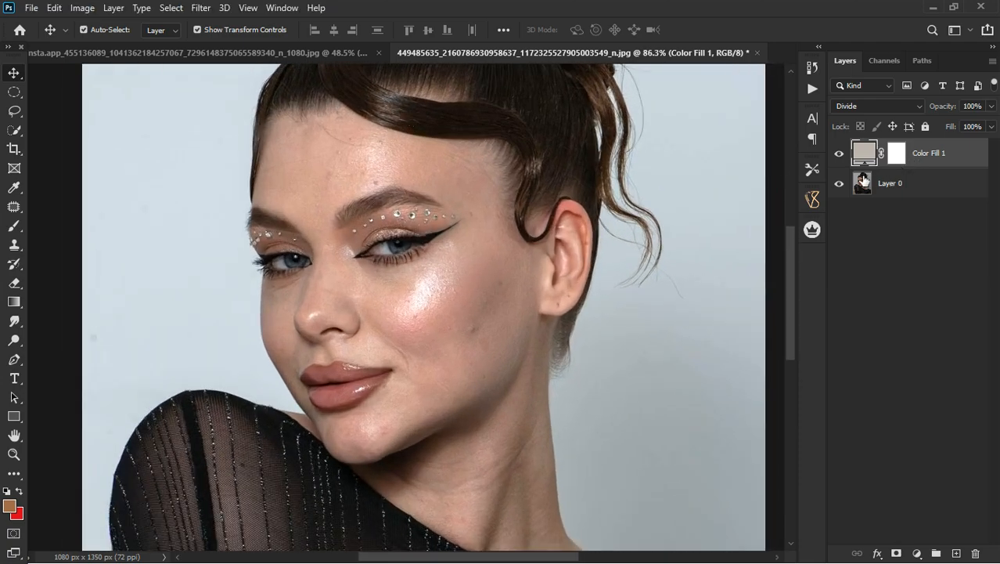
click(927, 196)
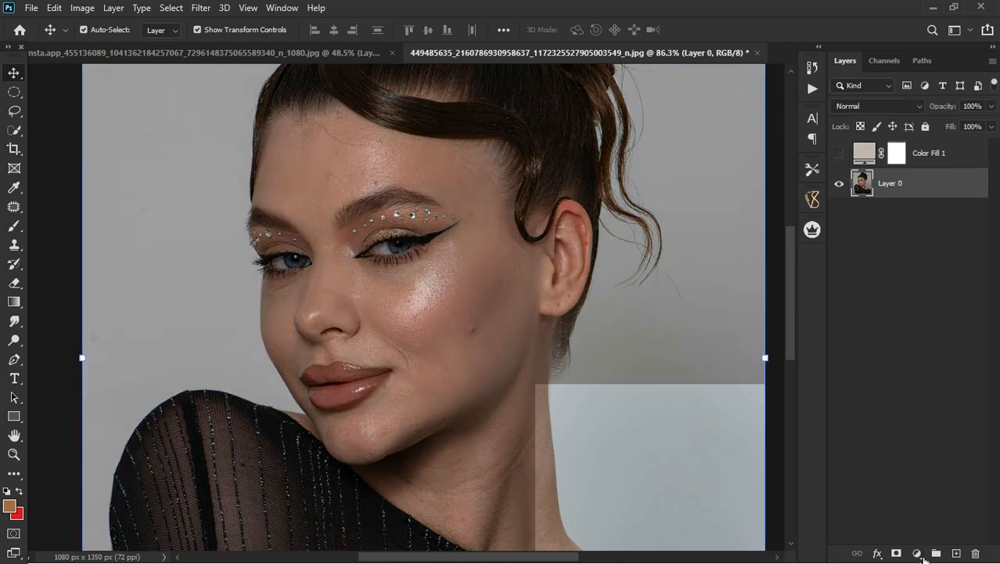
click(917, 552)
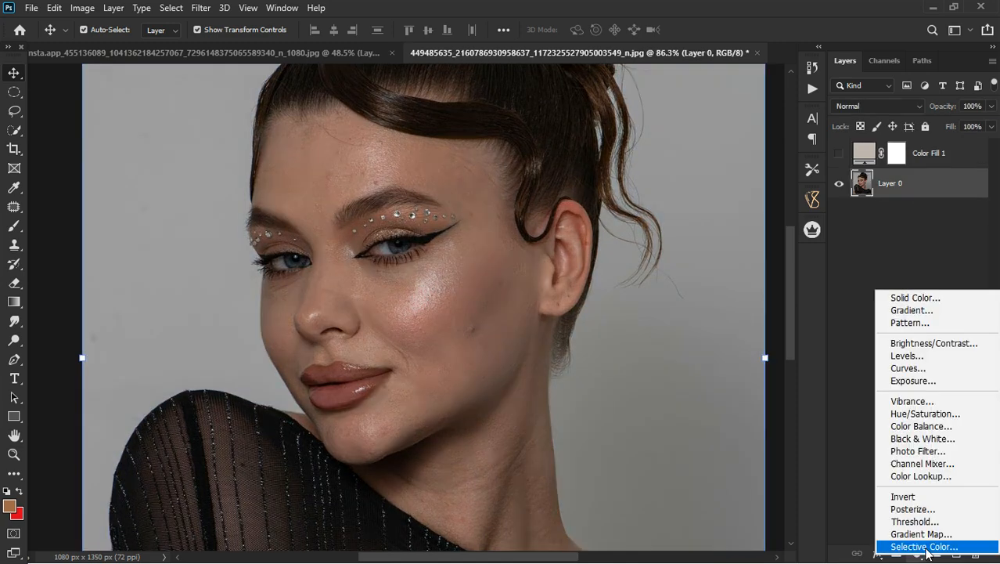
click(927, 413)
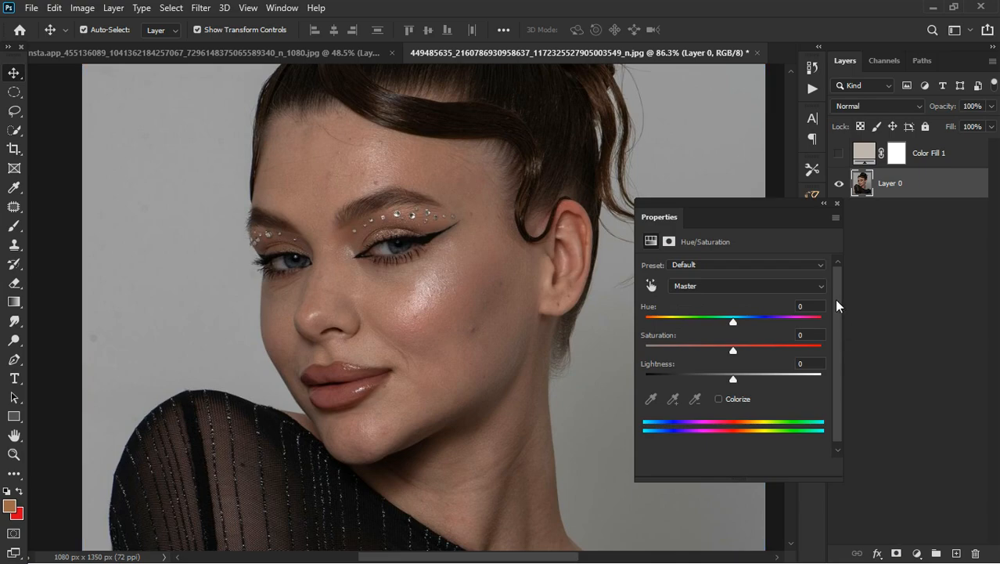
click(836, 205)
click(871, 104)
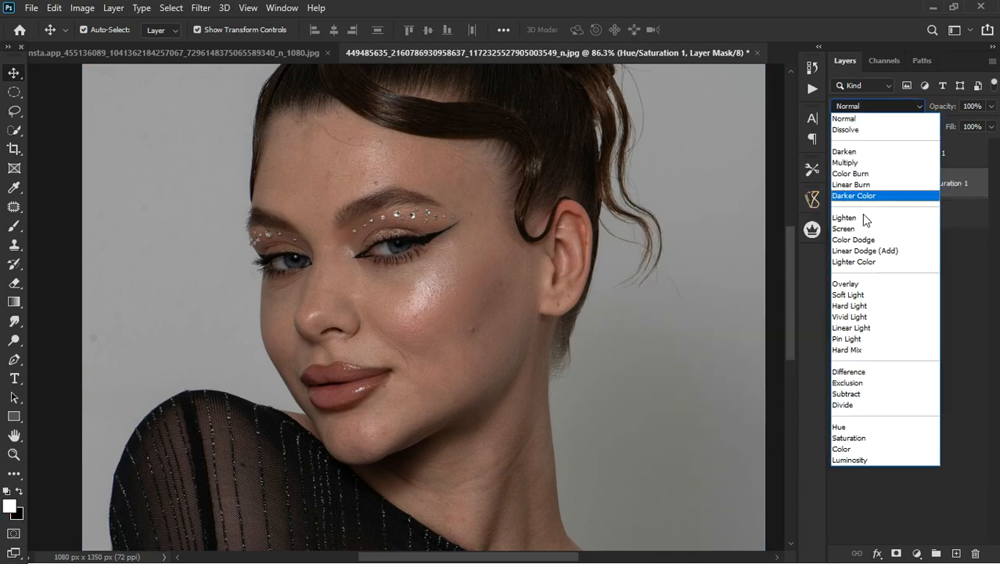
click(864, 228)
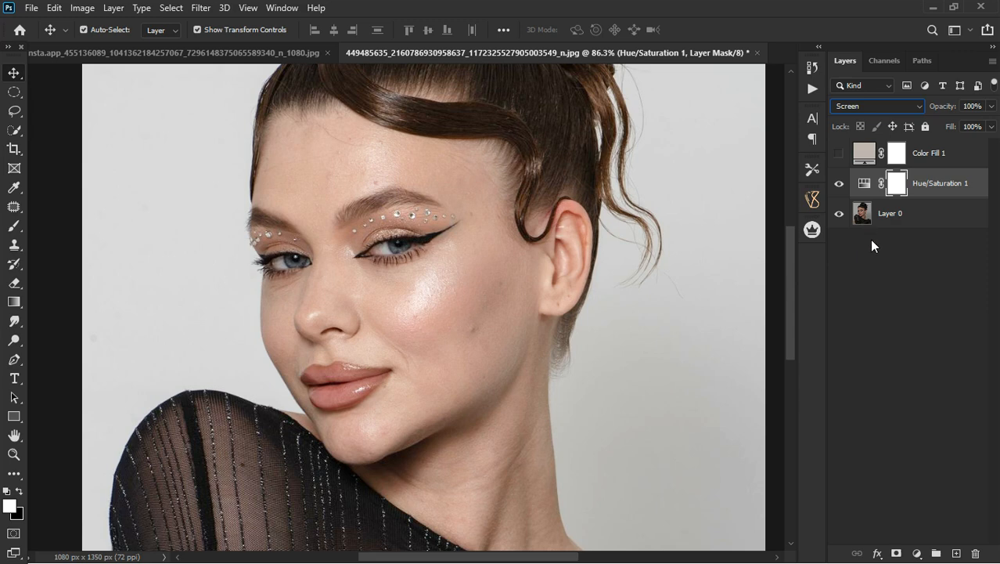
Compare the Divide fill result with the Screen Hue/Saturation result and the unedited portrait by toggling layer visibility.
click(839, 183)
click(840, 153)
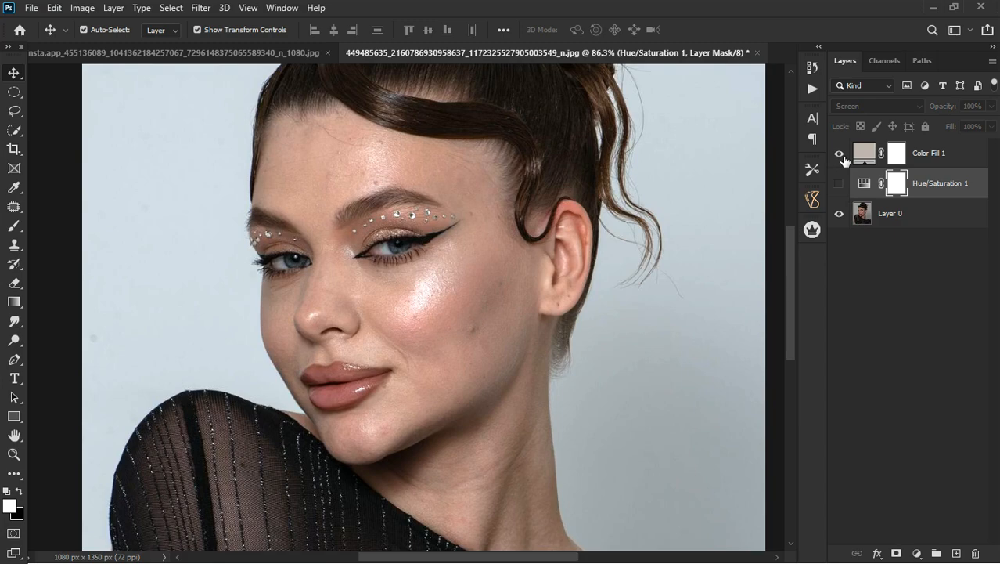
click(839, 183)
alt+scroll(405, 248, down, 3)
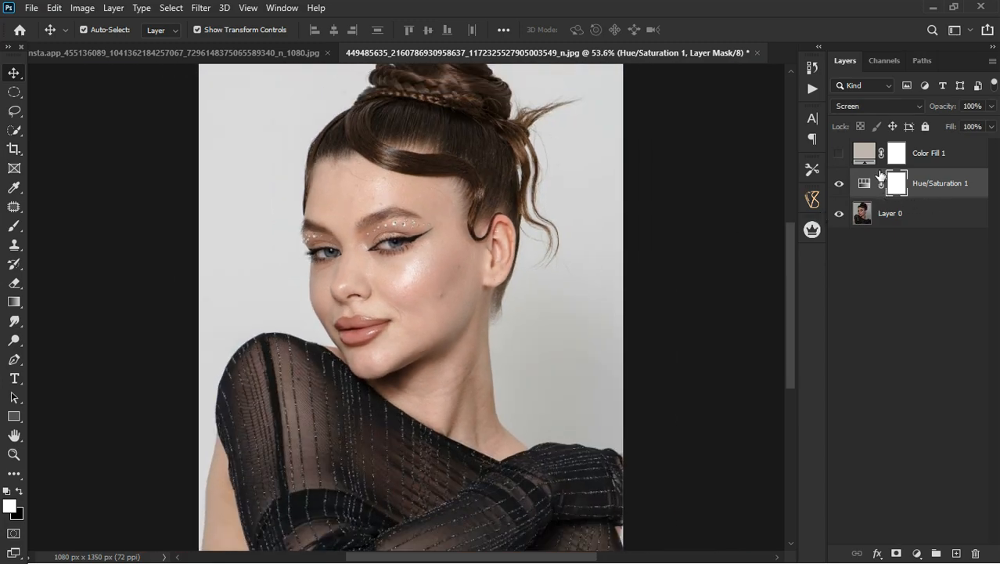
click(840, 183)
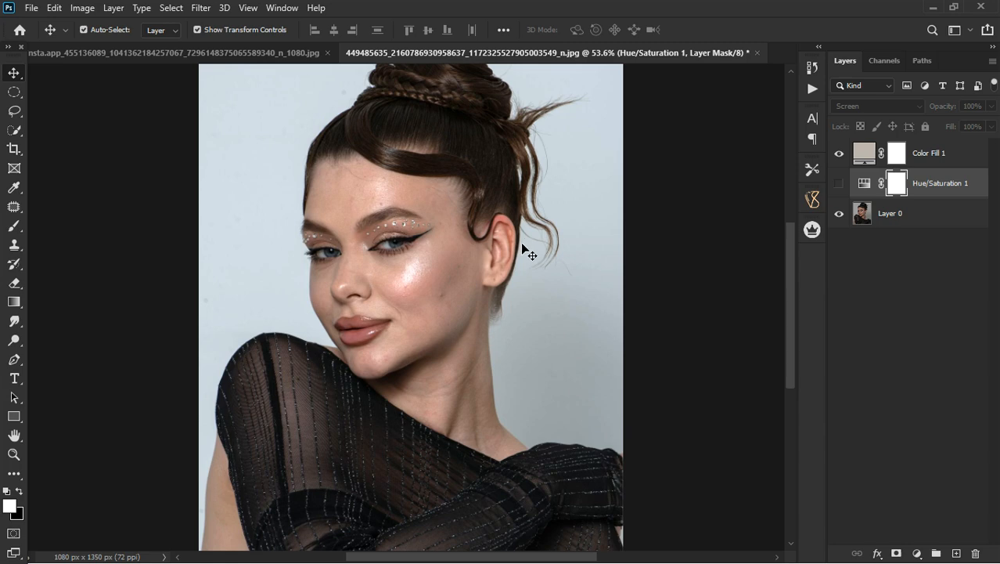
scroll(375, 252, down, 3)
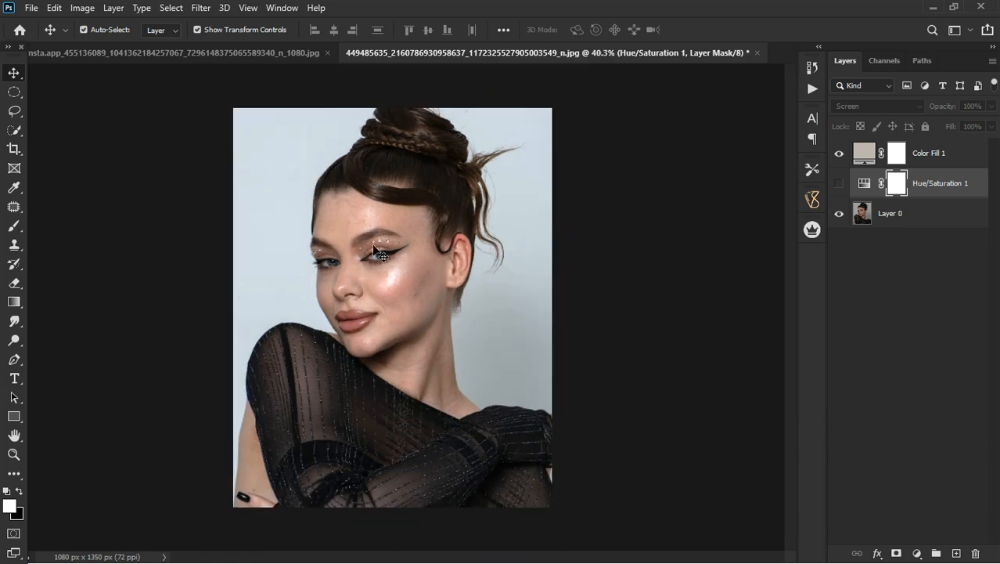
scroll(375, 251, up, 2)
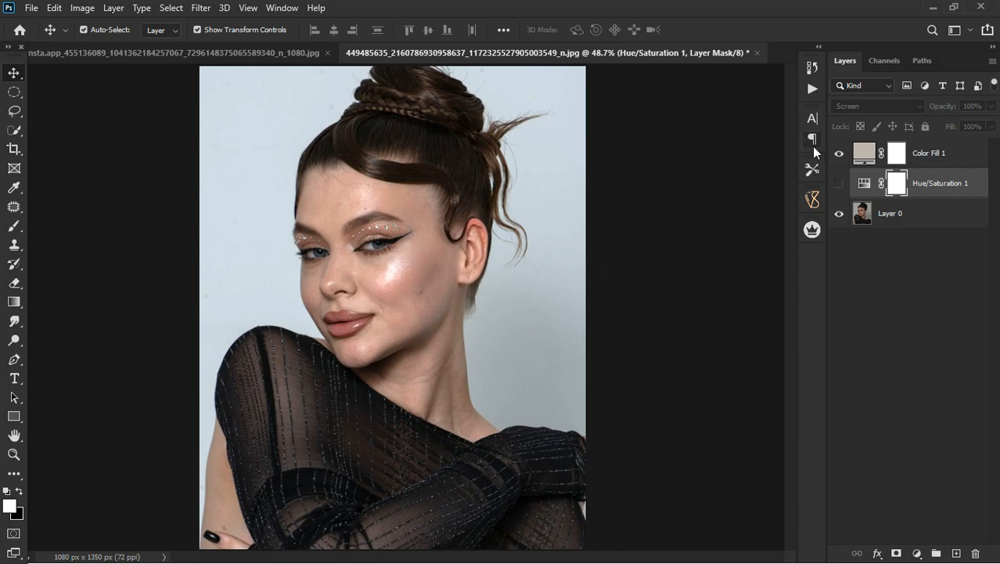
click(840, 154)
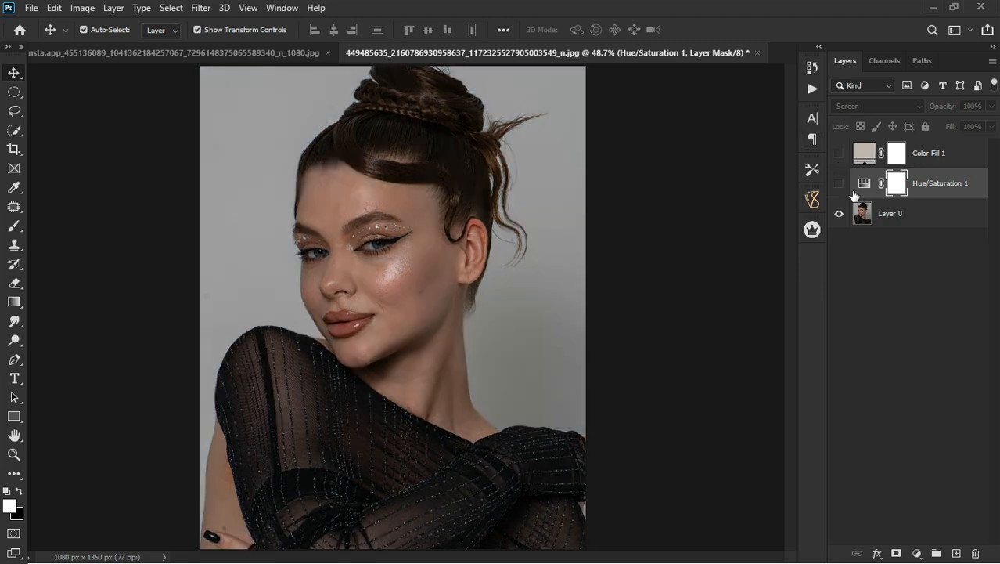
click(923, 184)
click(840, 153)
Move the Color Fill layer below the Hue/Saturation layer, keep the fill visible, and show and select the Hue/Saturation layer.
drag(945, 163, 941, 205)
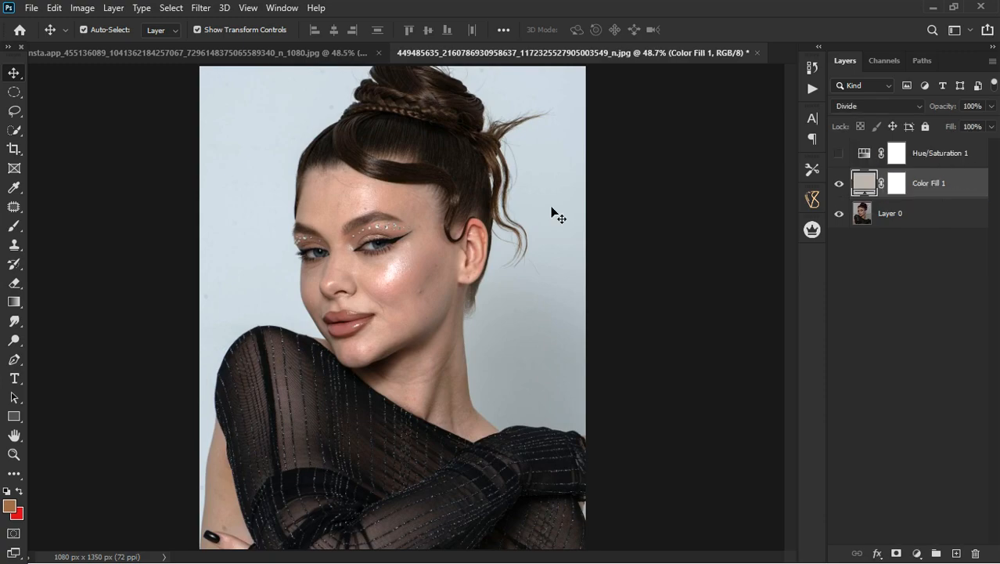
scroll(309, 254, up, 4)
scroll(409, 351, up, 3)
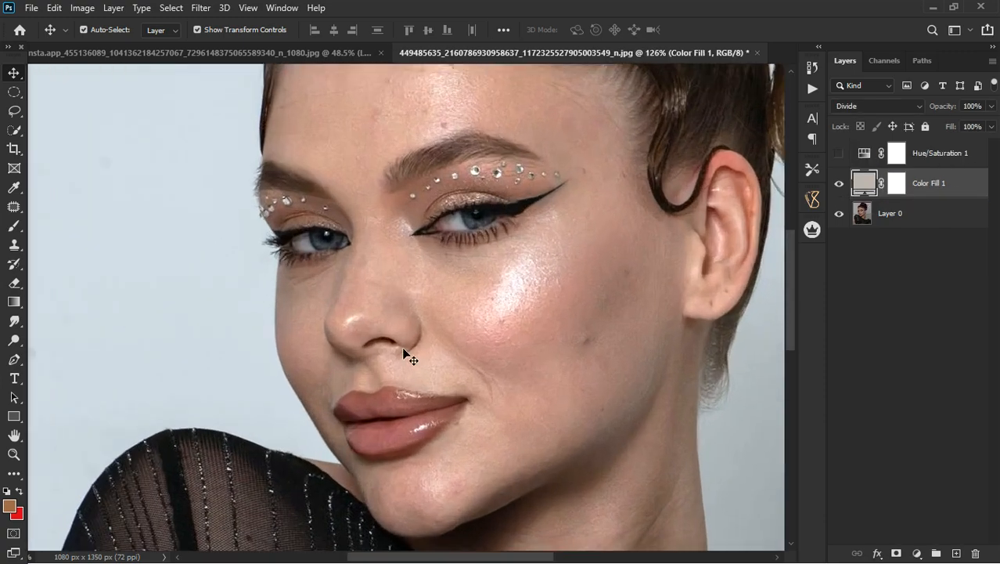
scroll(436, 384, down, 2)
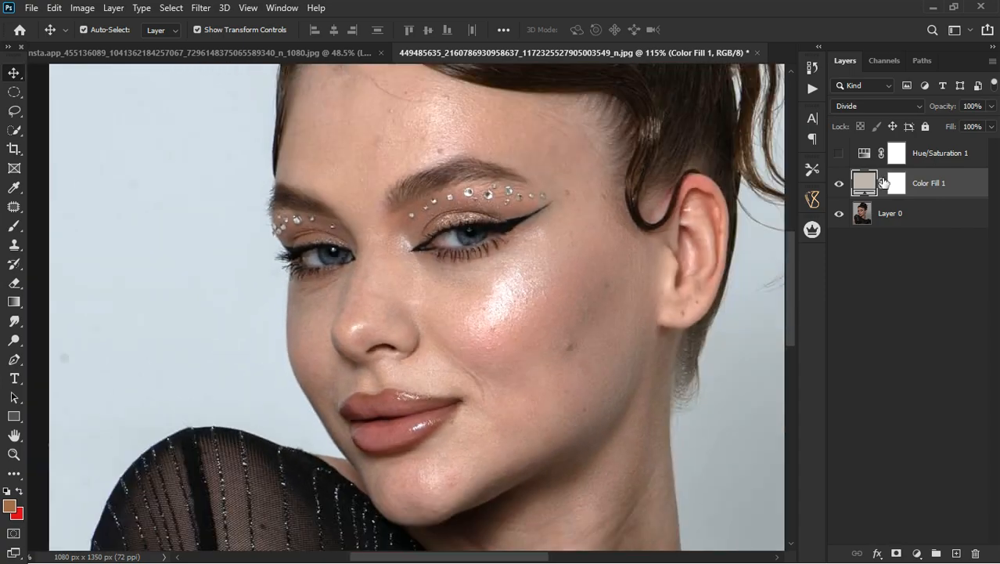
click(991, 106)
mouse_move(991, 125)
mouse_down()
mouse_move(970, 127)
mouse_move(997, 127)
mouse_up()
click(840, 153)
click(946, 155)
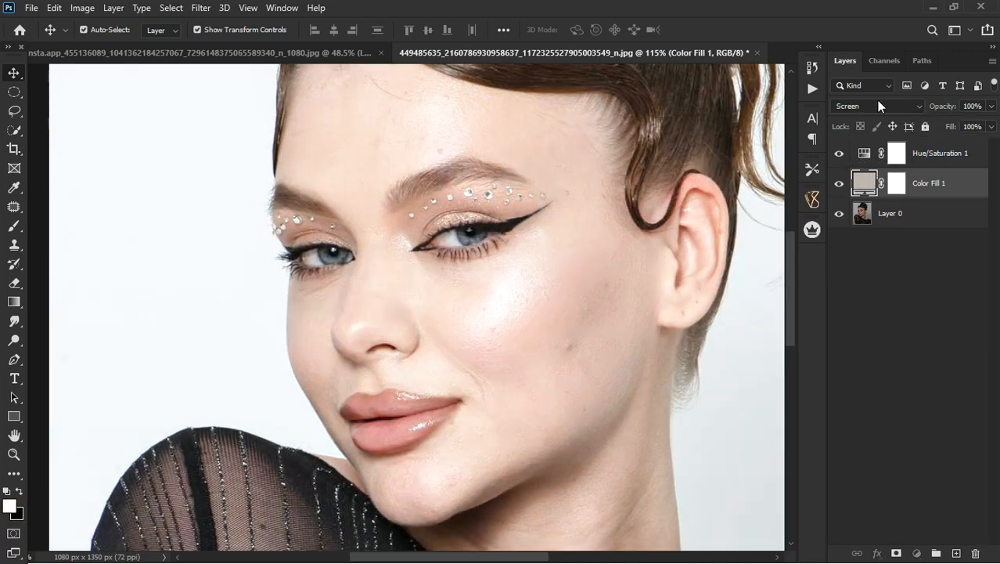
Set the Hue/Saturation layer's blend mode to Normal and target its composite RGB channels instead of the mask.
click(877, 105)
click(873, 115)
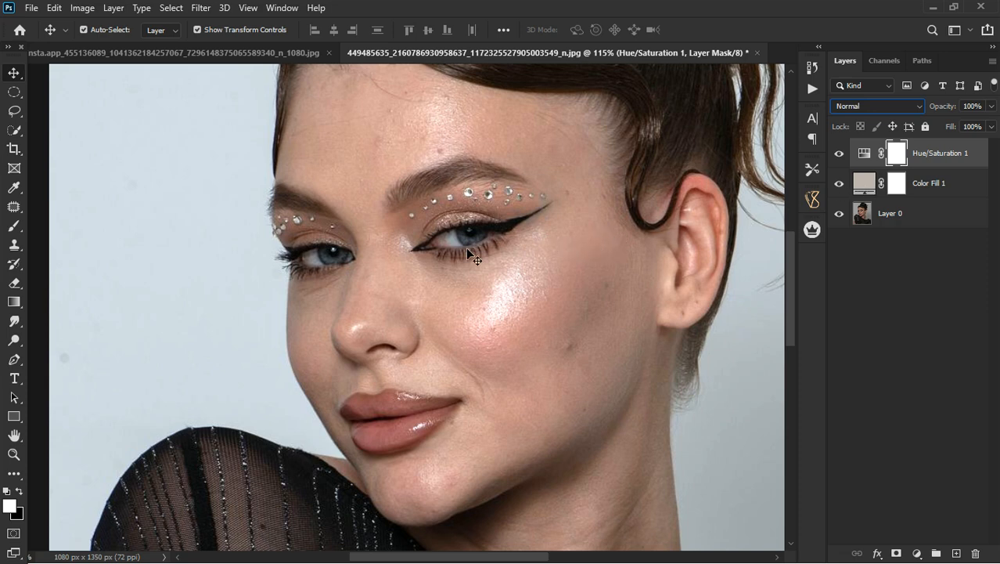
key(ctrl+2)
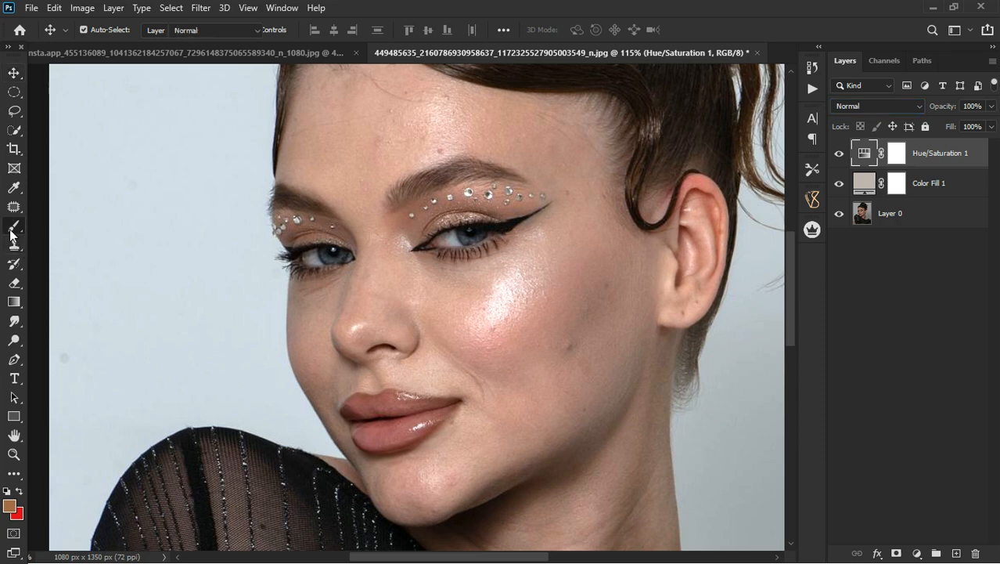
Patch the blemishes on the cheek nearest the ear with clean skin, using the Patch Tool on Layer 0.
click(14, 225)
click(14, 206)
click(70, 234)
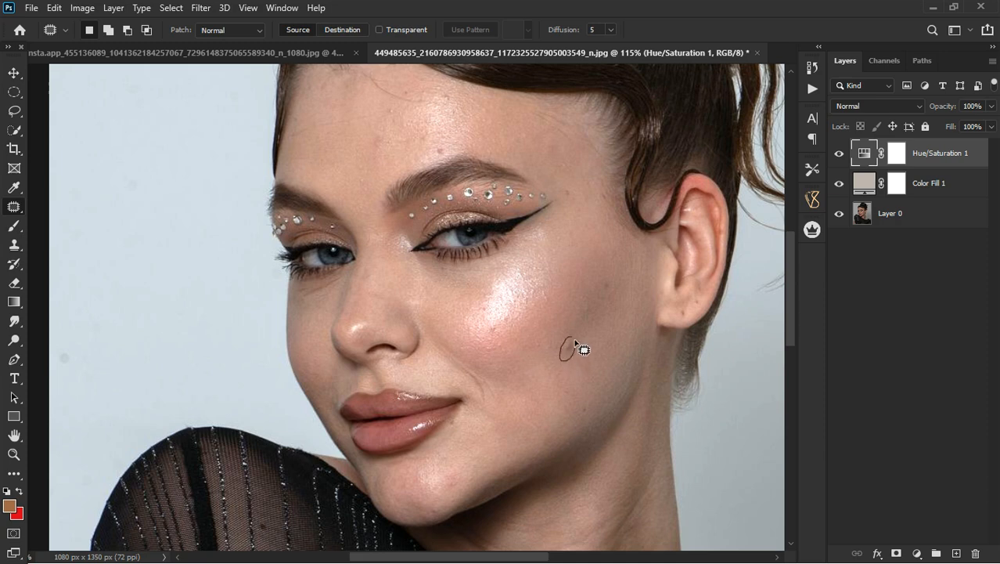
click(938, 223)
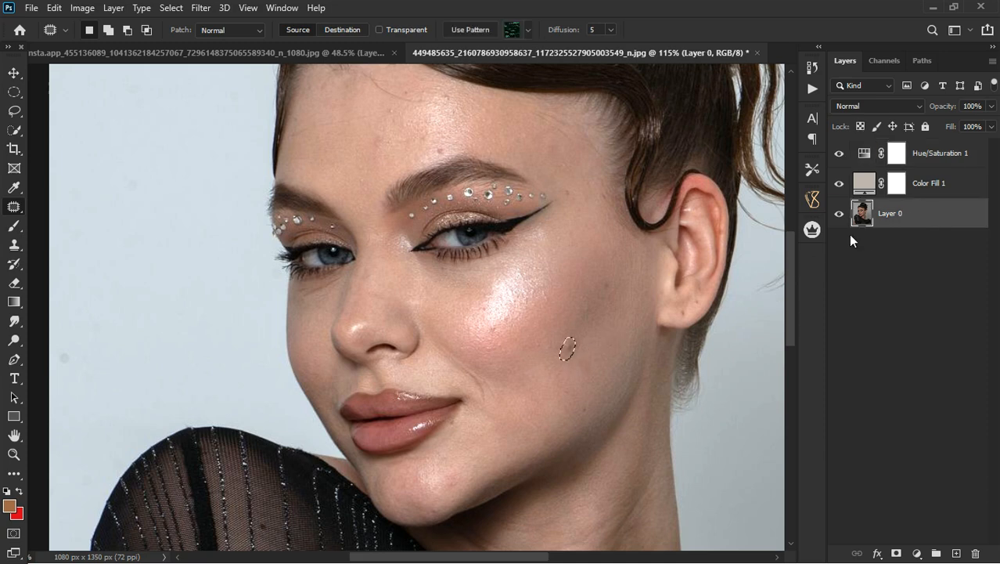
drag(573, 353, 580, 400)
mouse_move(587, 360)
mouse_down()
mouse_move(588, 378)
mouse_move(584, 356)
mouse_move(537, 396)
mouse_up()
mouse_move(494, 322)
mouse_down()
mouse_move(483, 334)
mouse_move(502, 325)
mouse_move(490, 330)
mouse_up()
drag(552, 290, 542, 328)
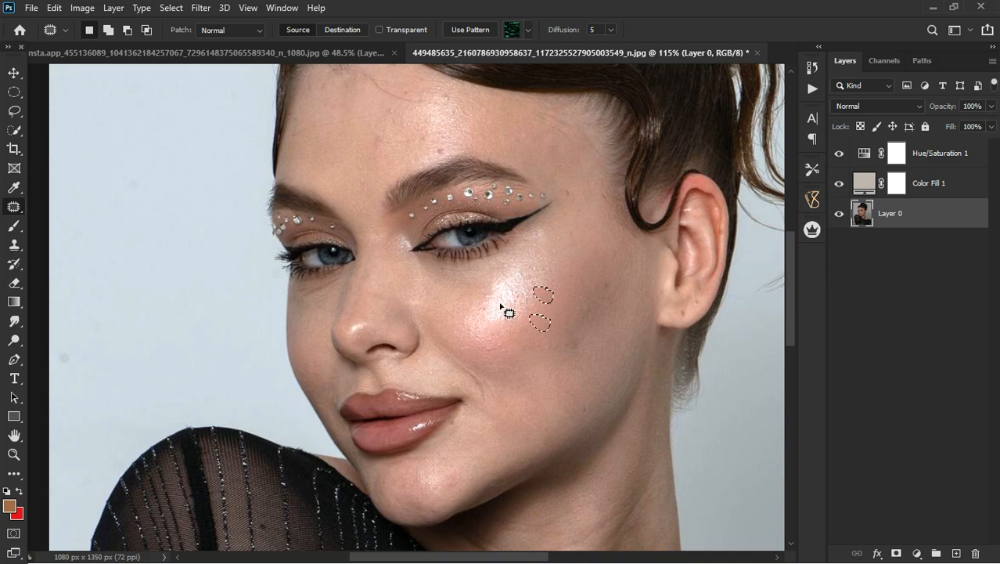
Remove small spots across the forehead and above the brows with the Spot Healing Brush at size 20.
right_click(12, 208)
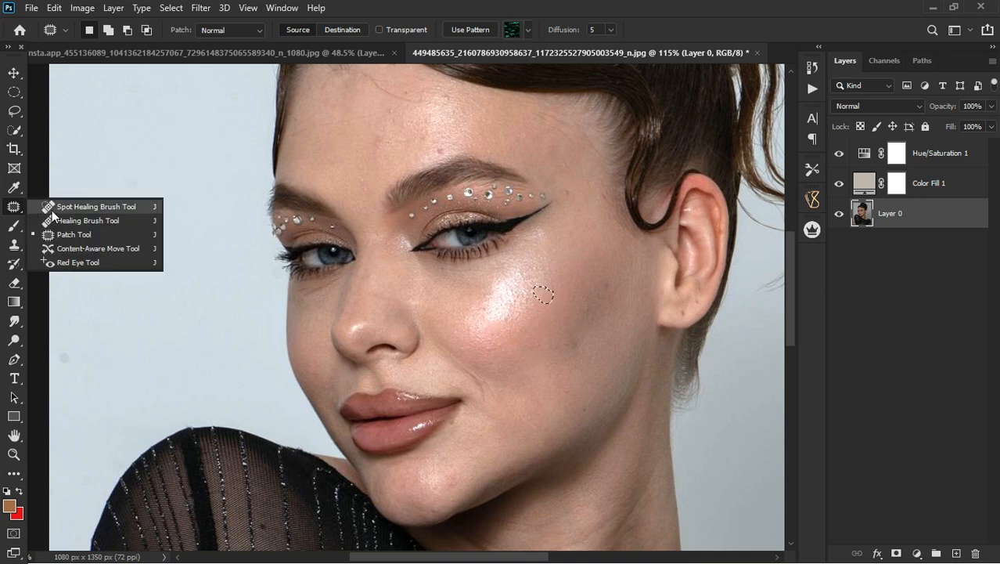
click(101, 207)
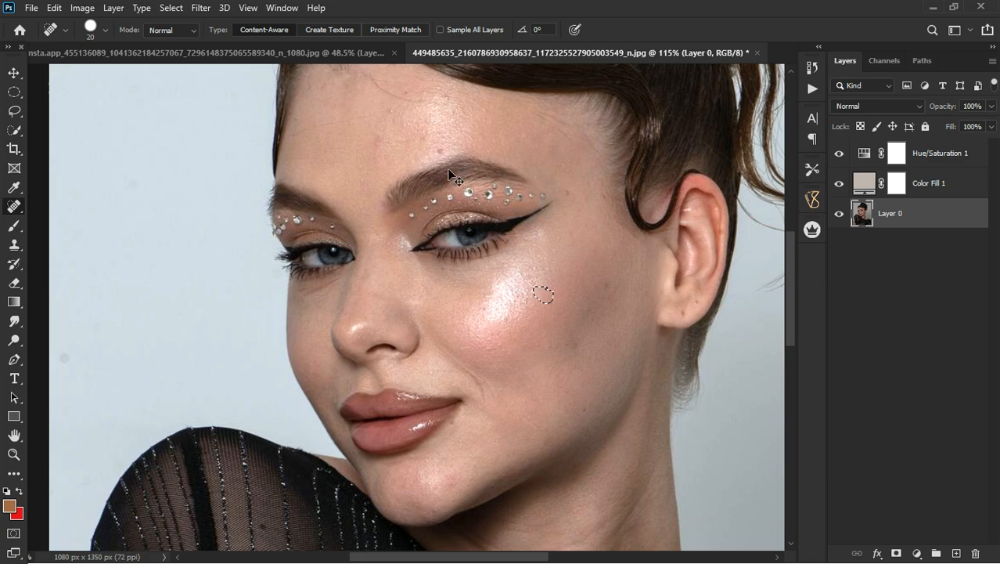
click(444, 148)
click(448, 98)
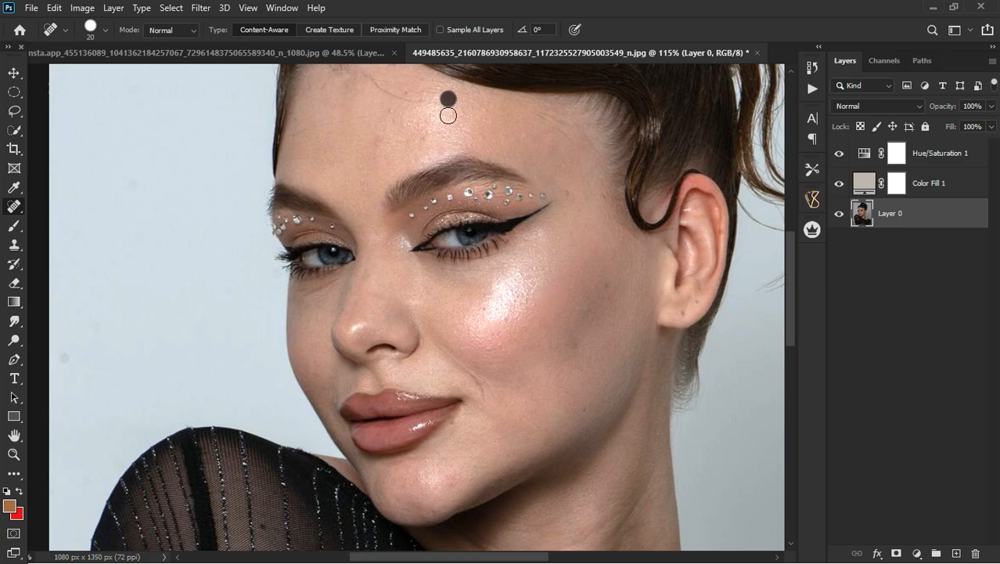
scroll(427, 141, down, 1)
click(399, 117)
click(392, 149)
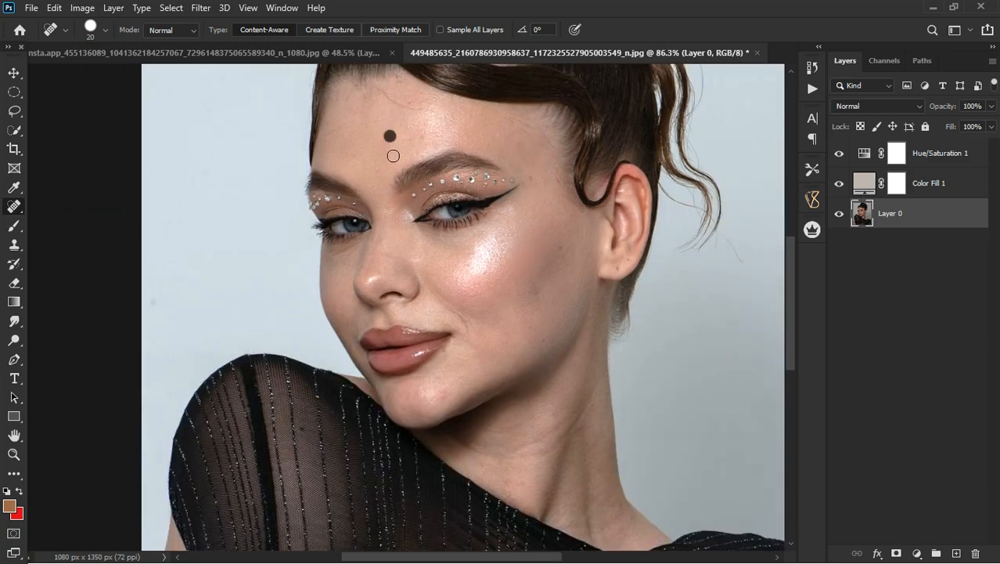
click(387, 149)
click(418, 148)
Reduce the Spot Healing Brush to size 8 and heal a slanted line across the upper forehead.
scroll(400, 98, up, 1)
scroll(405, 96, up, 6)
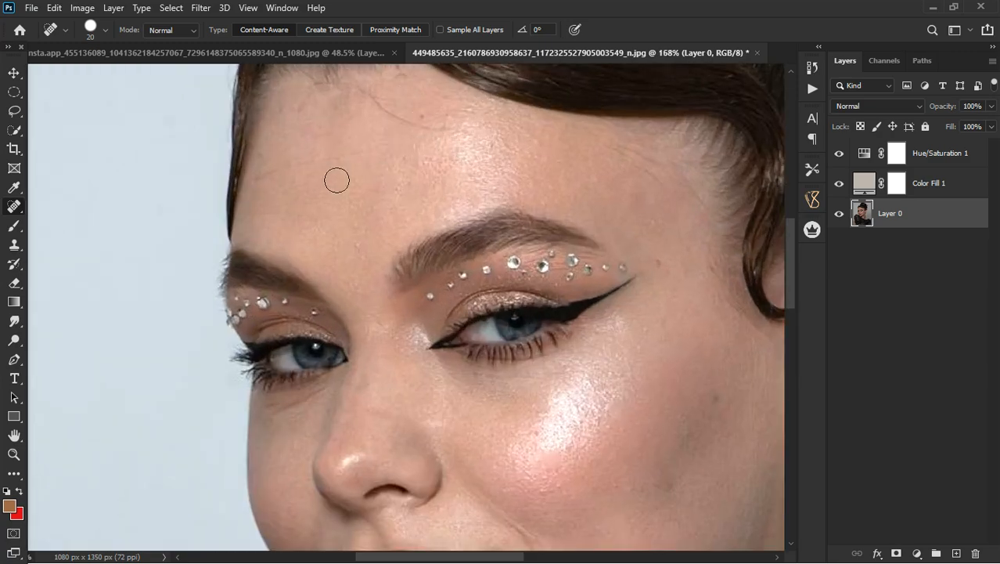
key(bracketleft)
key(bracketleft)
key(bracketleft)
drag(371, 155, 264, 180)
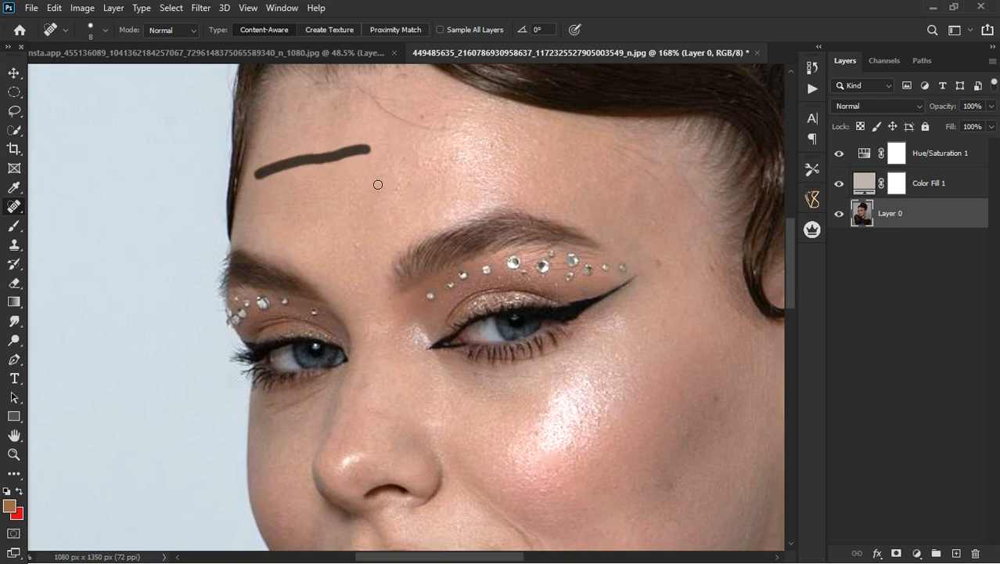
Remove the stray hair strand along the upper forehead with the Healing Brush, using sampled skin at size 15.
right_click(11, 213)
click(53, 219)
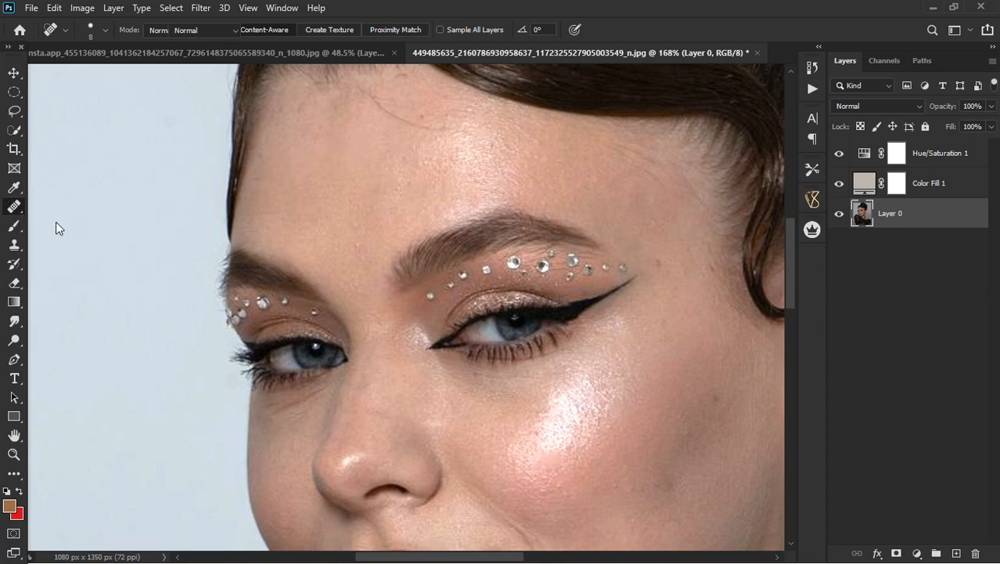
right_click(11, 206)
click(45, 210)
right_click(16, 210)
click(47, 222)
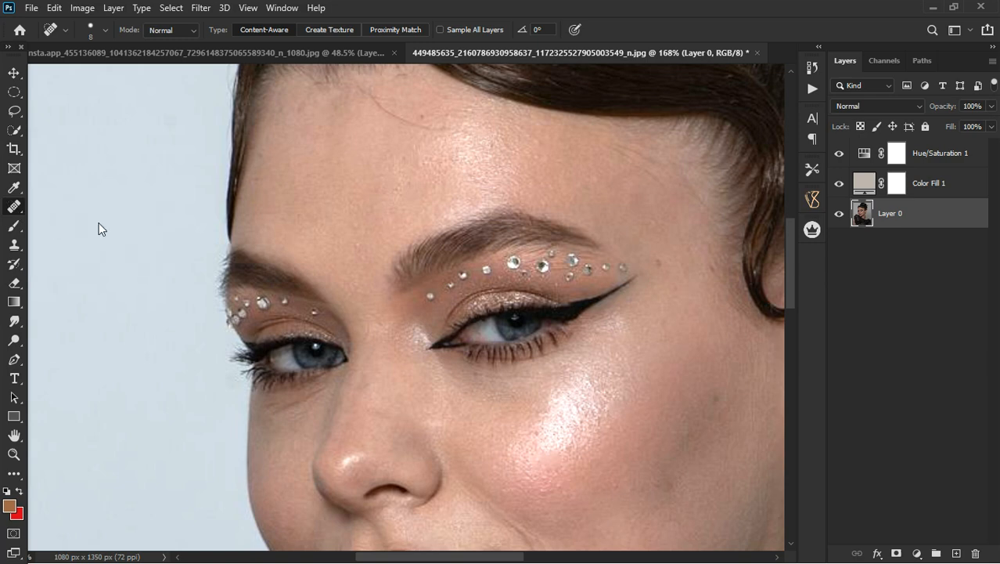
alt+click(381, 127)
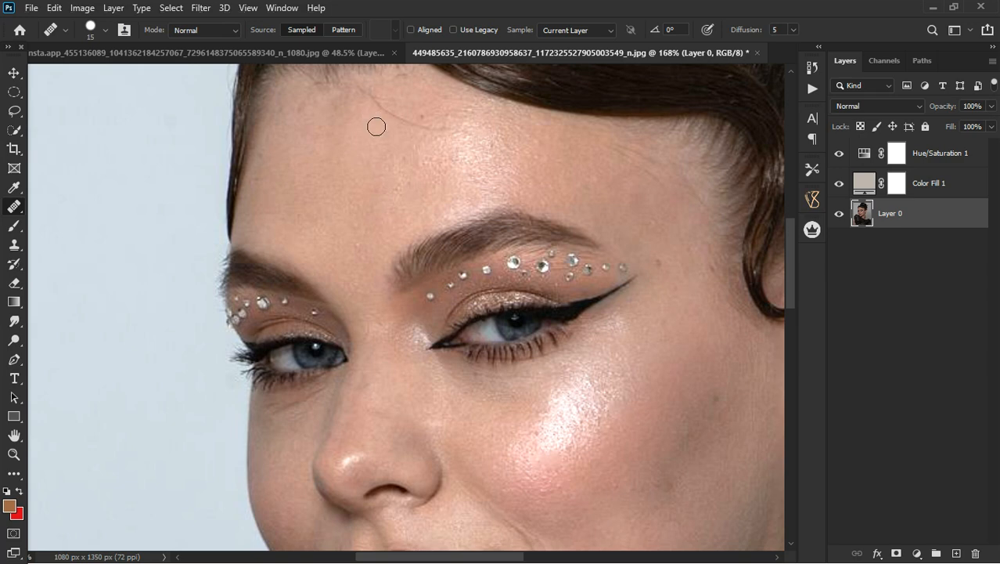
mouse_move(386, 113)
mouse_down()
mouse_move(425, 137)
mouse_move(470, 137)
mouse_up()
alt+click(424, 141)
click(425, 120)
click(456, 129)
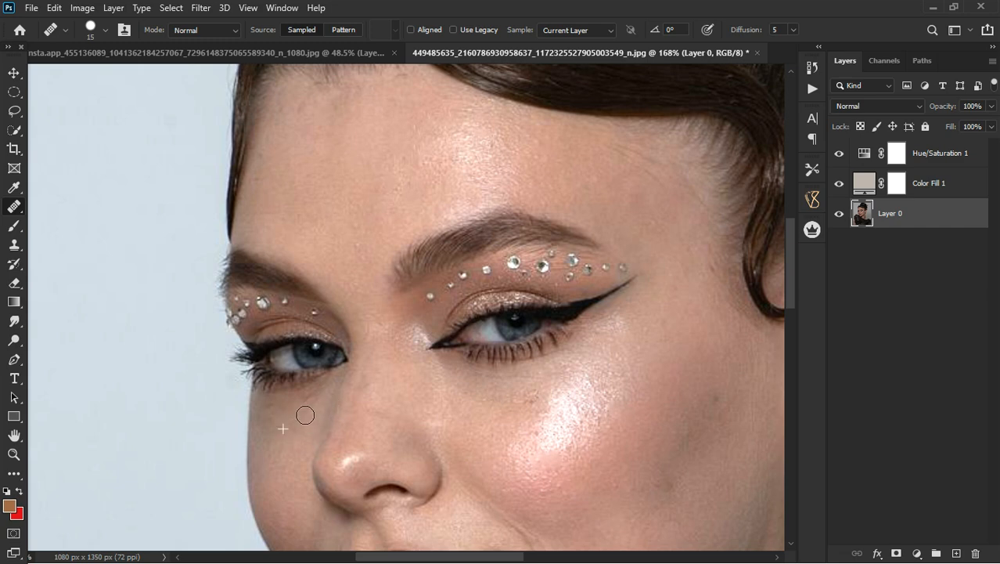
Soften the smile crease beside the corner of the mouth with Healing Brush strokes.
scroll(328, 315, down, 3)
scroll(375, 212, down, 2)
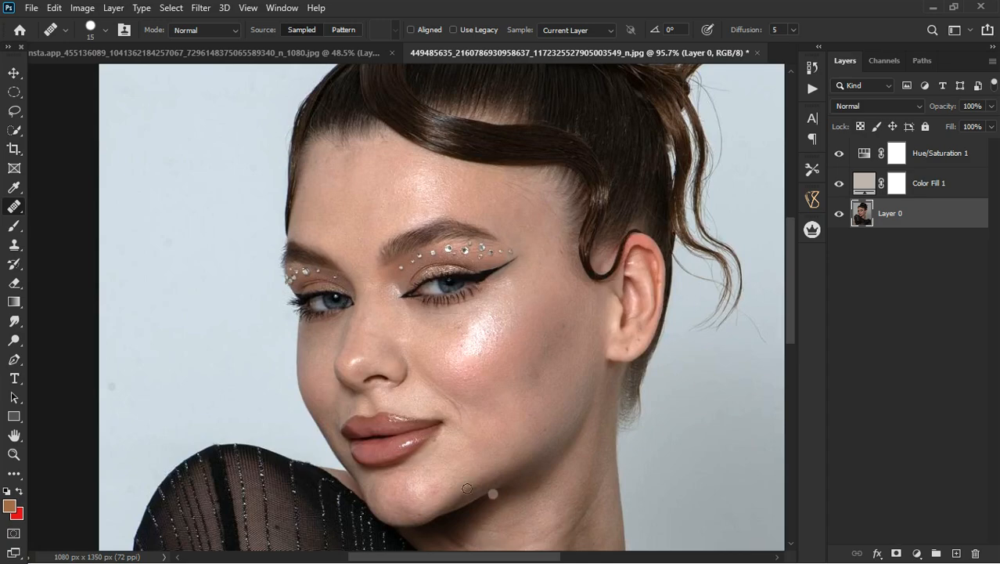
scroll(469, 454, up, 5)
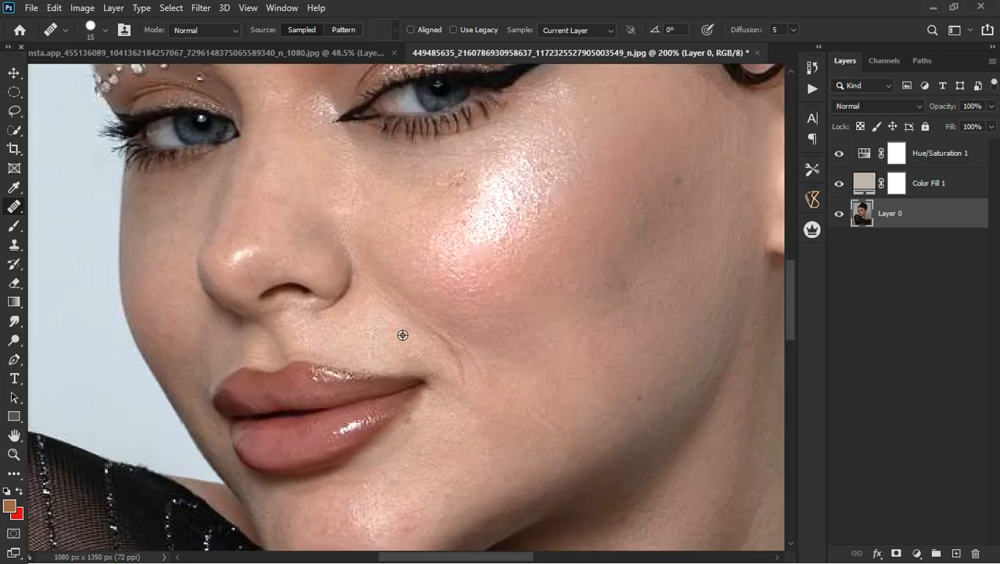
alt+click(407, 327)
click(396, 311)
mouse_move(423, 335)
mouse_down()
mouse_move(464, 399)
mouse_move(462, 369)
mouse_up()
alt+click(463, 398)
alt+click(429, 345)
click(460, 415)
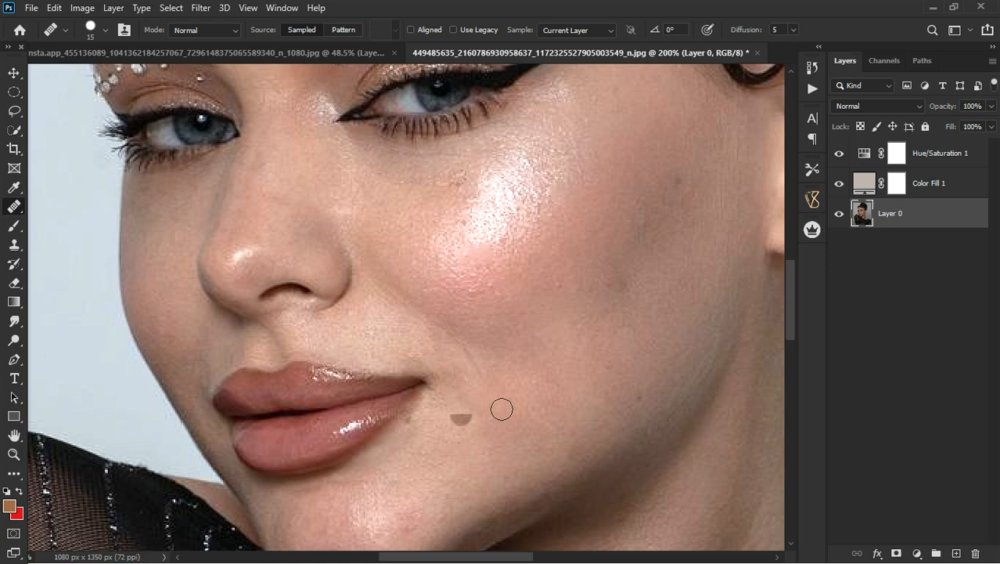
Patch the remaining crease beside the mouth with smoother cheek skin using the Patch Tool.
right_click(14, 207)
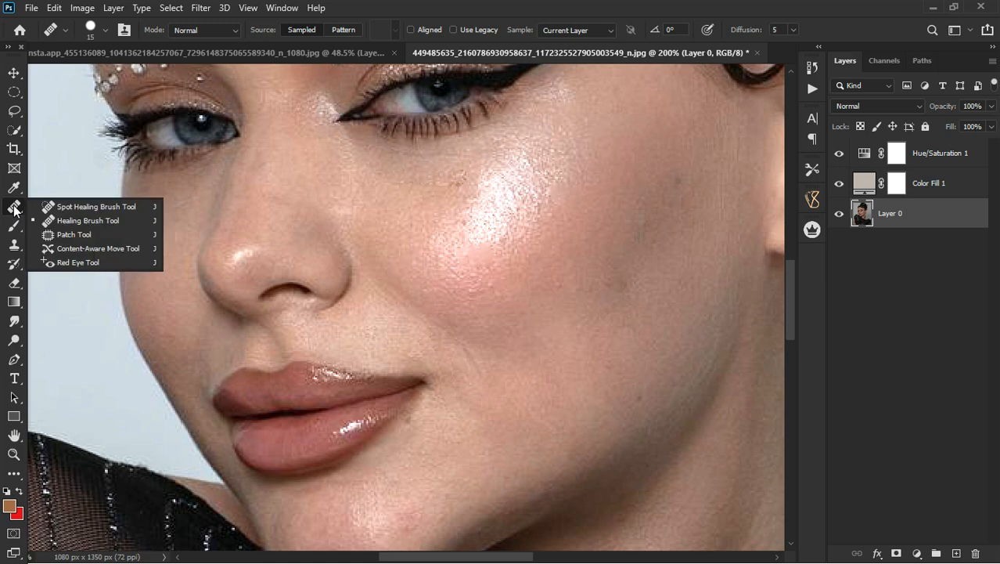
click(54, 234)
mouse_move(457, 341)
mouse_down()
mouse_move(486, 382)
mouse_move(465, 342)
mouse_up()
drag(498, 373, 588, 381)
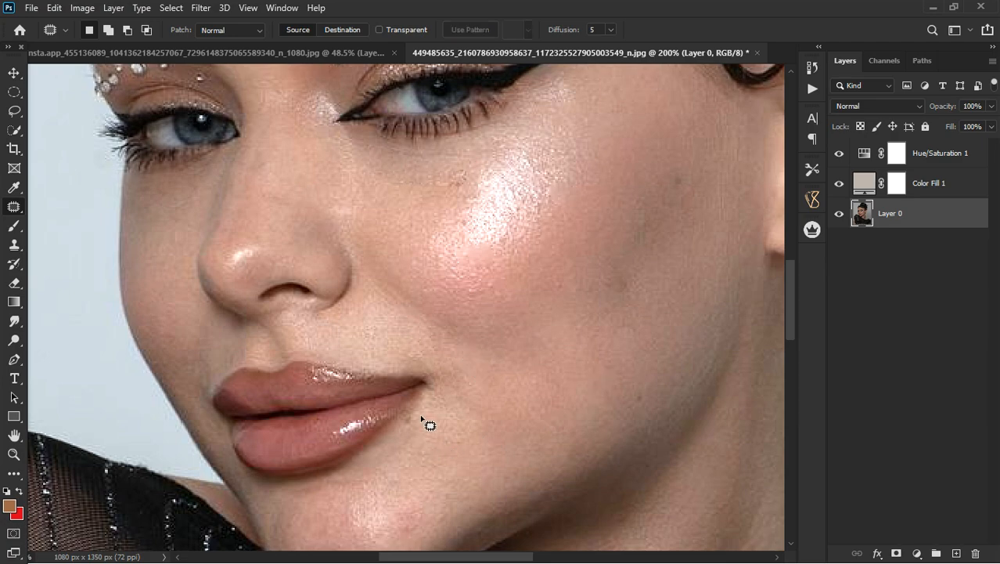
click(495, 436)
Patch the dark, uneven area on the outer cheek in front of the ear and clear the selection.
scroll(450, 362, down, 5)
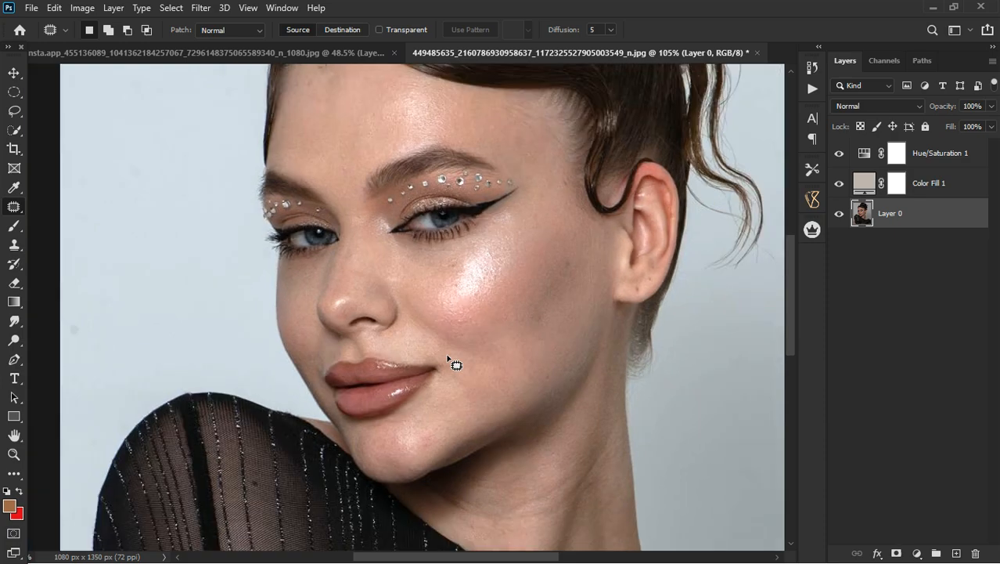
scroll(548, 321, up, 2)
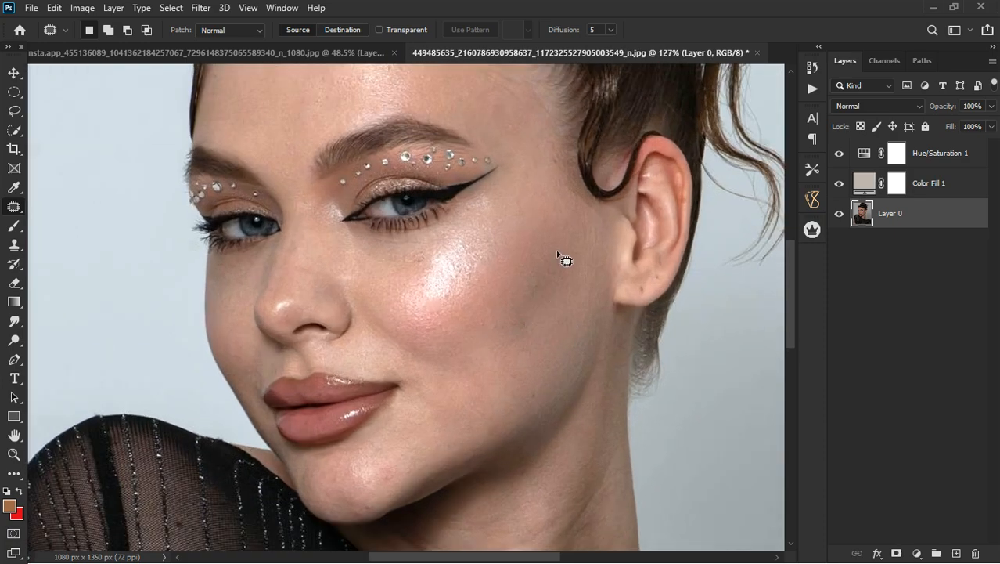
mouse_move(543, 321)
mouse_down()
mouse_move(573, 286)
mouse_move(563, 260)
mouse_move(548, 282)
mouse_move(523, 269)
mouse_up()
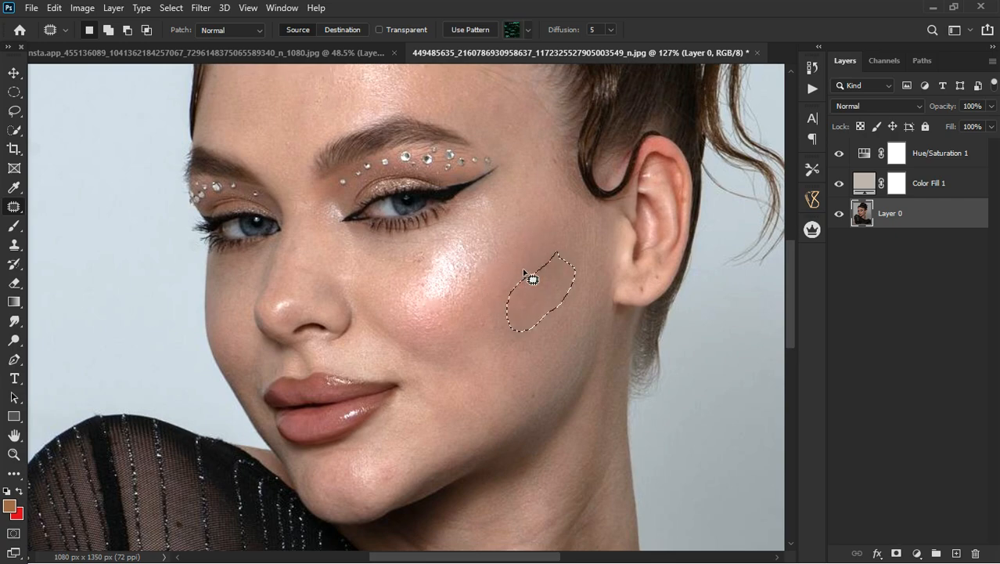
key(ctrl+d)
Patch the uneven skin below the hairline and the spots between the eyebrows with clean forehead skin.
scroll(476, 330, down, 2)
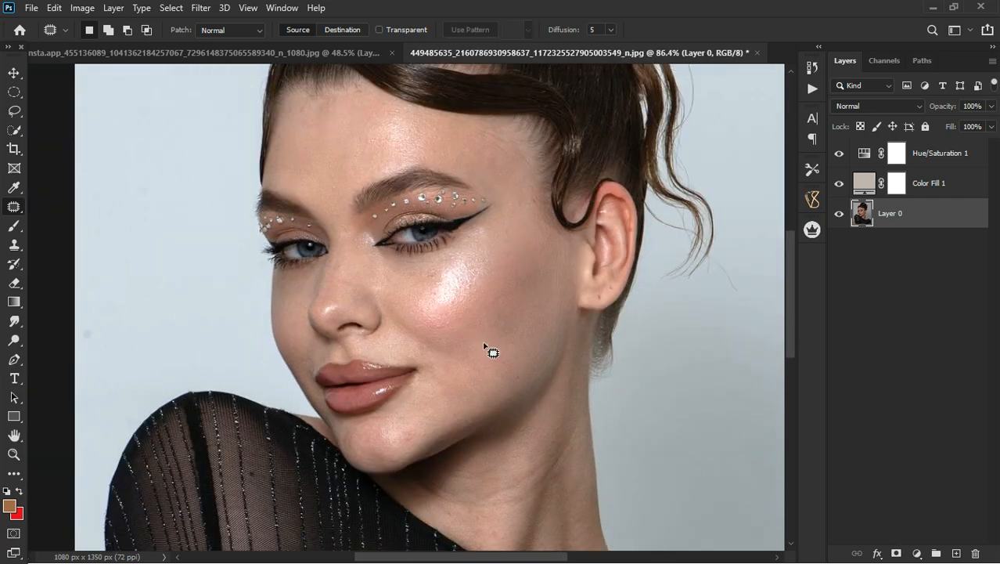
scroll(486, 349, down, 1)
scroll(510, 474, up, 4)
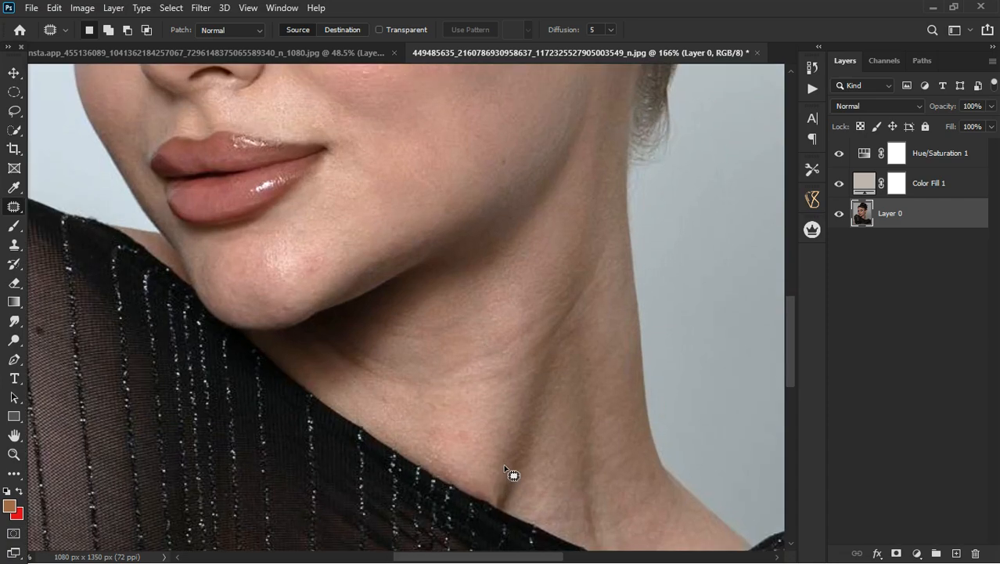
scroll(511, 474, down, 4)
scroll(368, 183, up, 5)
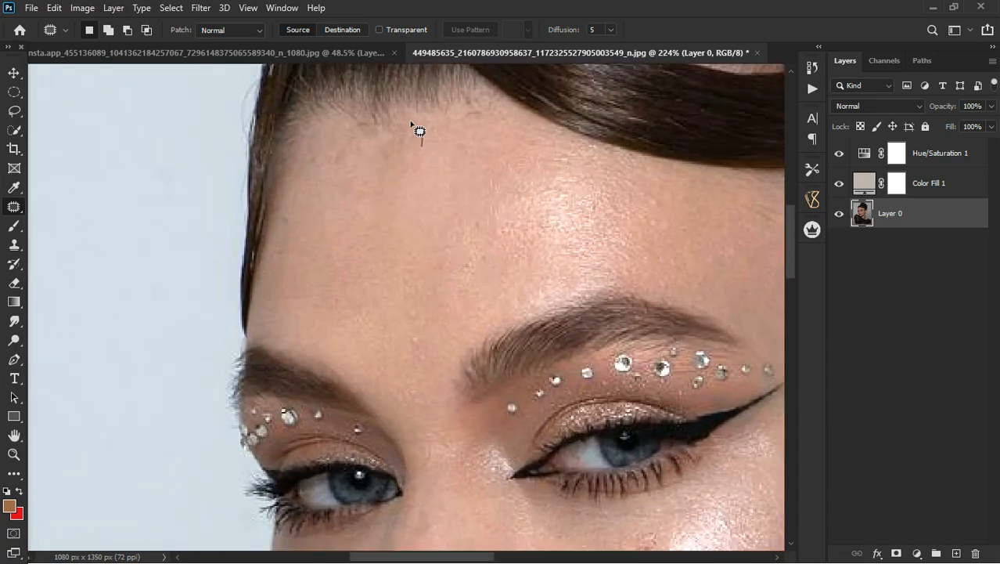
drag(423, 152, 511, 207)
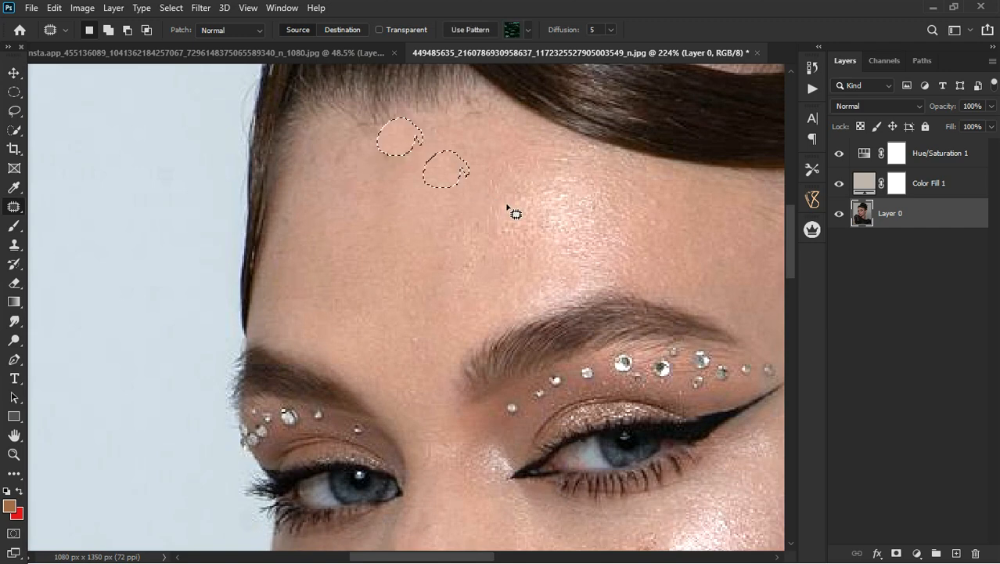
drag(352, 159, 354, 155)
drag(345, 153, 358, 207)
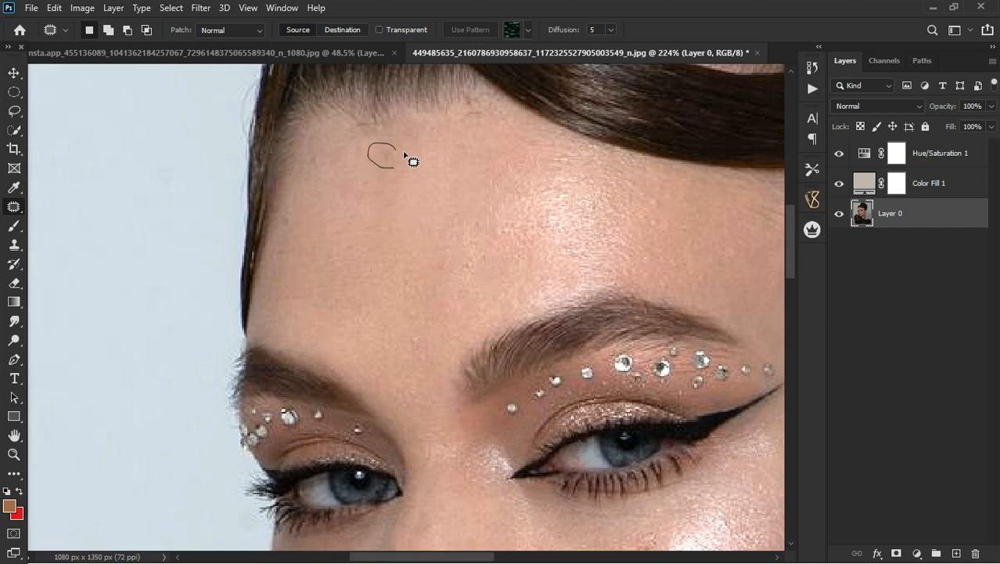
mouse_move(408, 305)
mouse_down()
mouse_move(411, 348)
mouse_move(426, 325)
mouse_move(411, 305)
mouse_up()
drag(415, 324, 347, 310)
click(444, 265)
Patch the vertical shadow line at the base of the neck with nearby skin and clear the selection.
scroll(444, 265, down, 6)
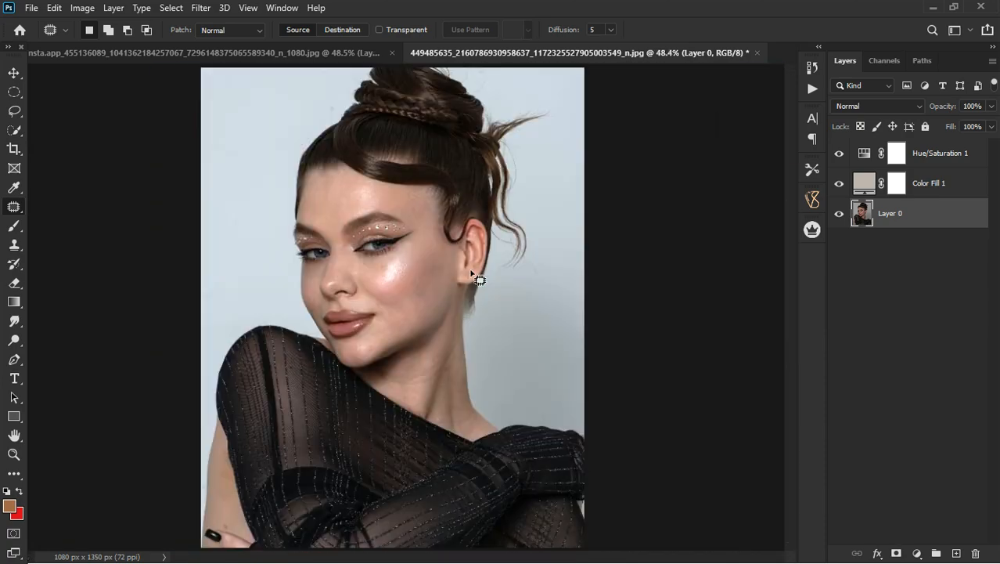
scroll(395, 382, up, 3)
scroll(402, 360, down, 1)
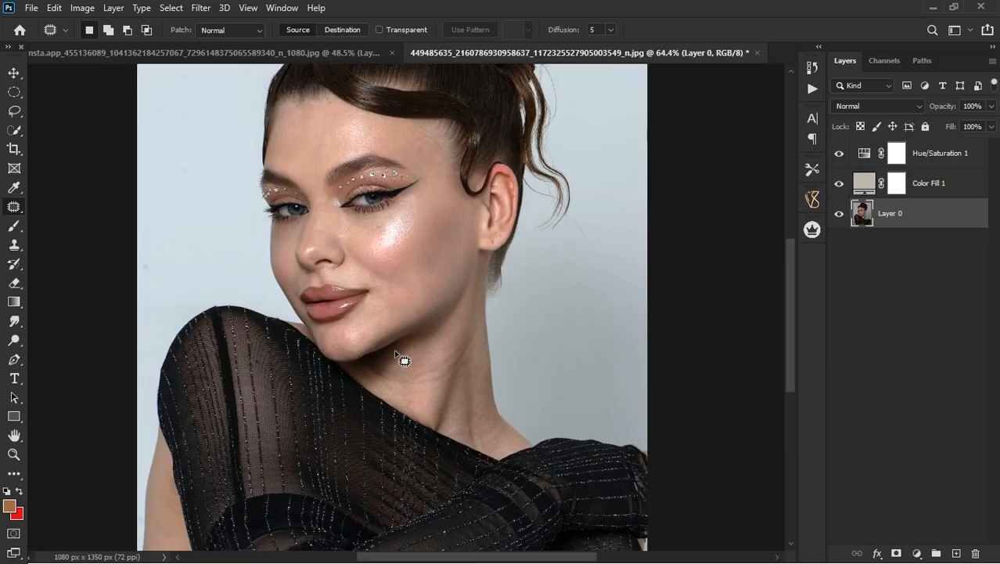
scroll(397, 354, up, 2)
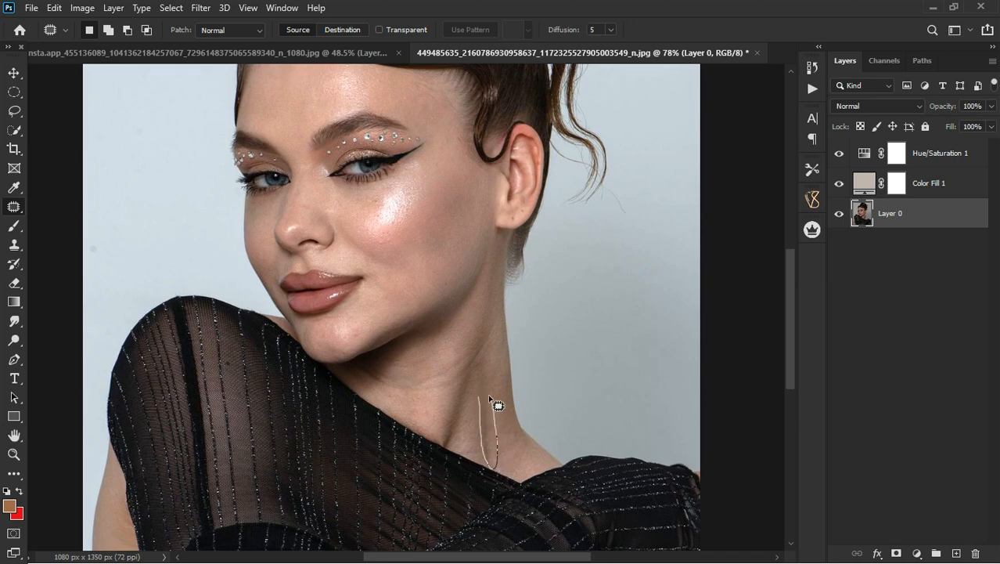
drag(489, 421, 501, 427)
click(520, 442)
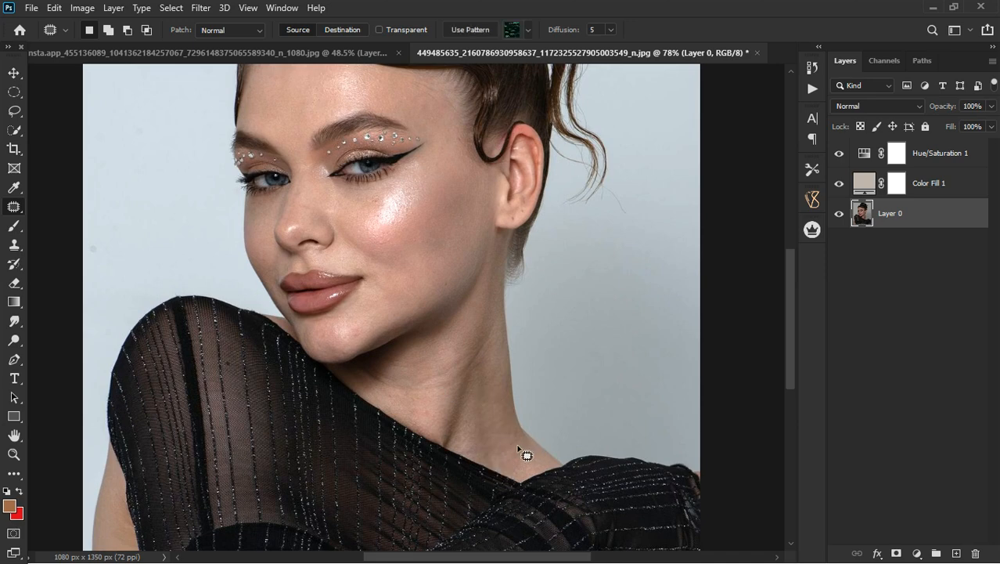
Draw a freehand Lasso selection around the loose strands and background behind the head, tracing the hair's outer edge down to the ear.
scroll(509, 416, down, 3)
scroll(457, 332, down, 1)
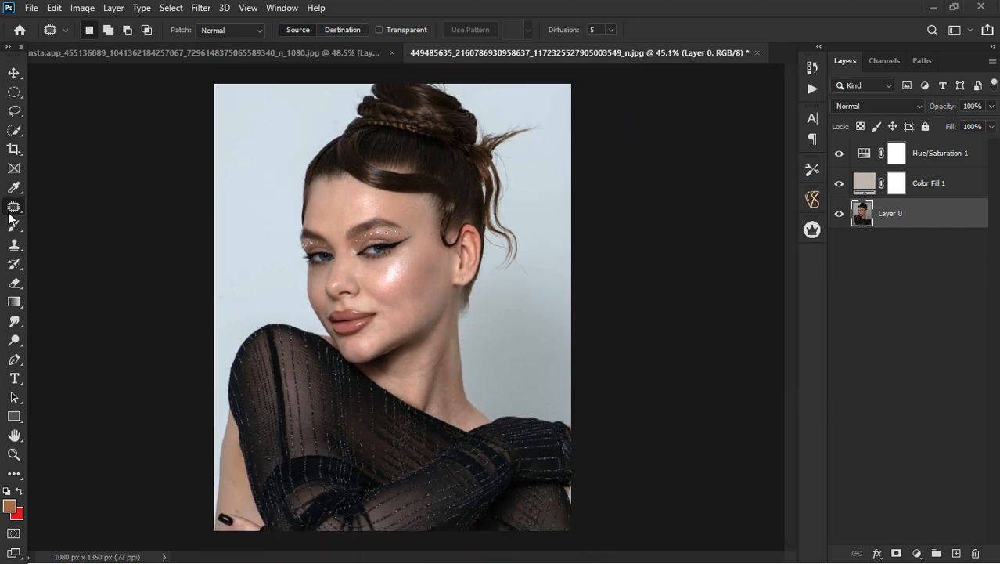
click(17, 111)
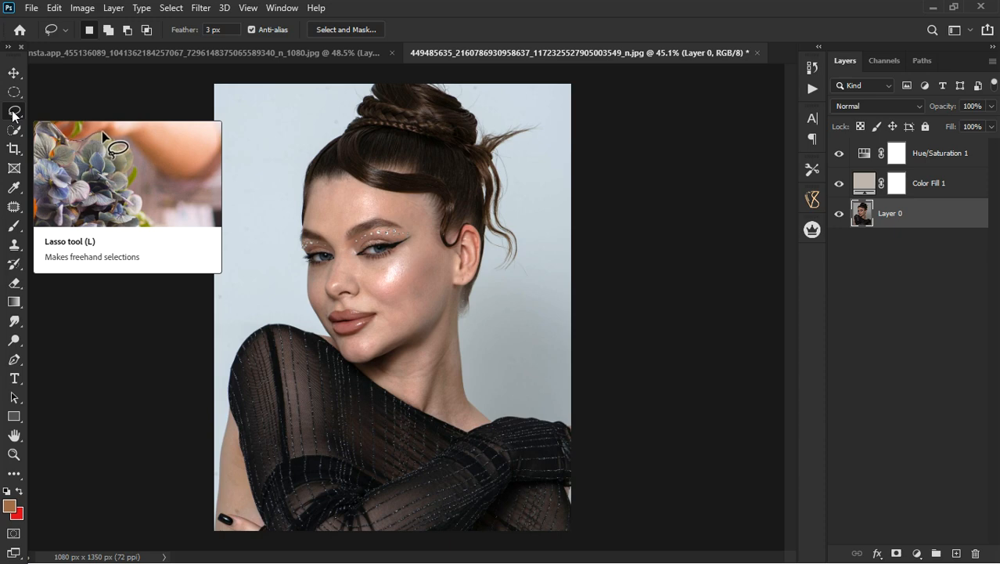
right_click(14, 112)
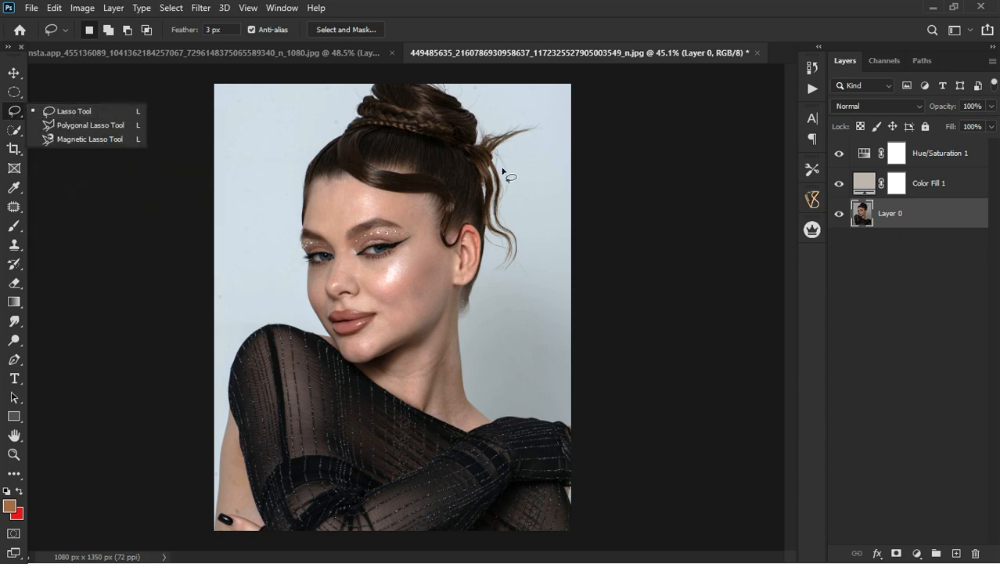
scroll(539, 128, up, 5)
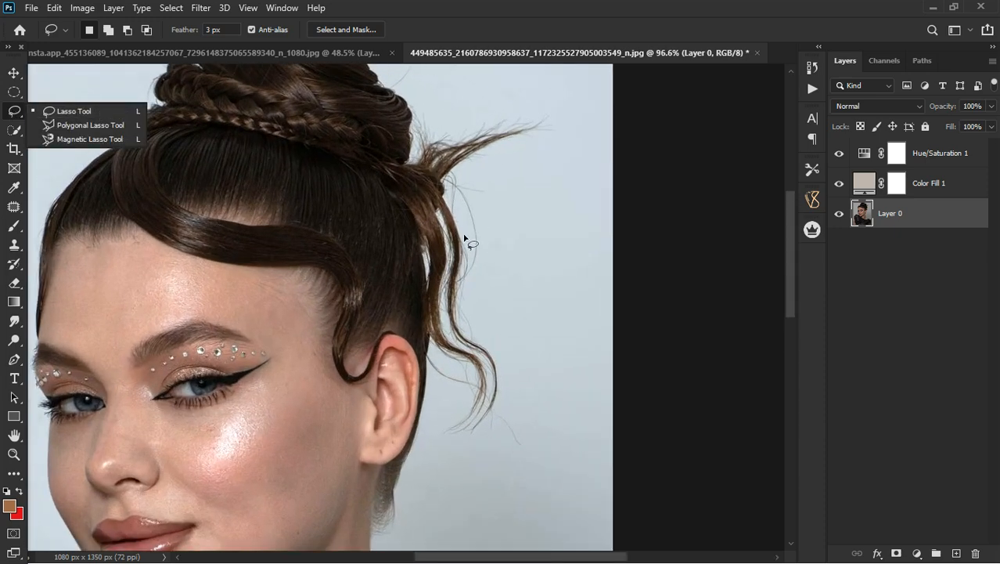
scroll(419, 207, down, 3)
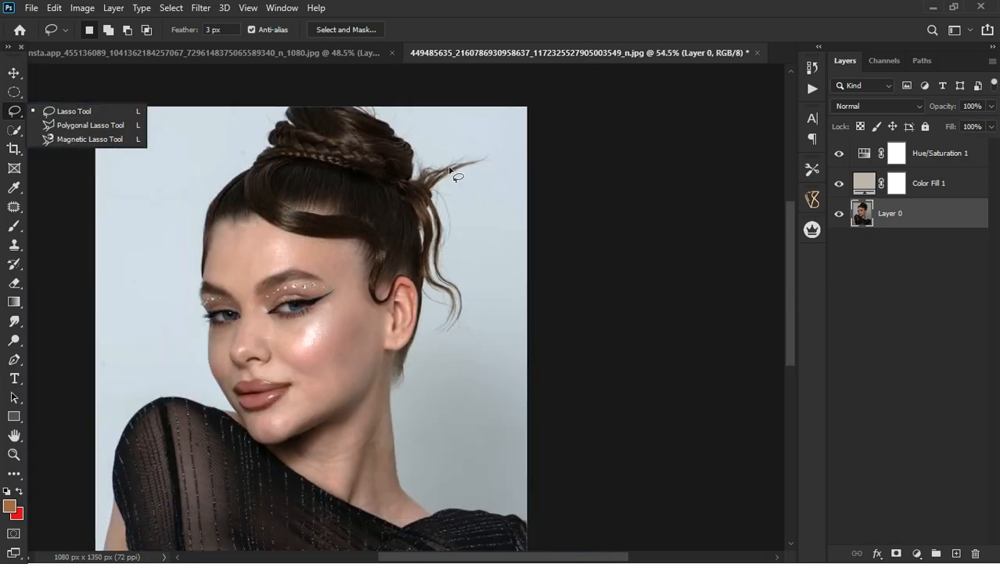
scroll(433, 185, up, 4)
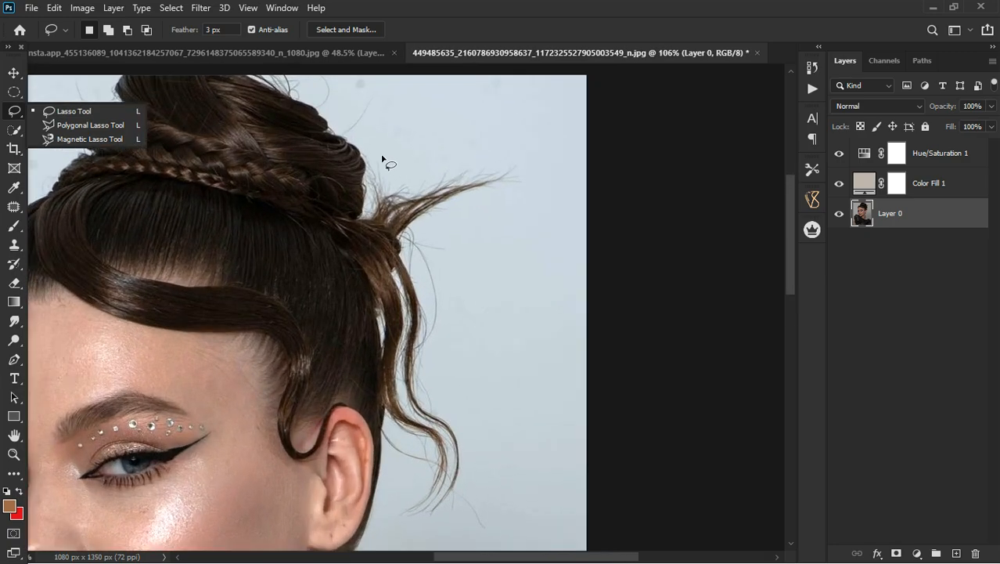
click(381, 161)
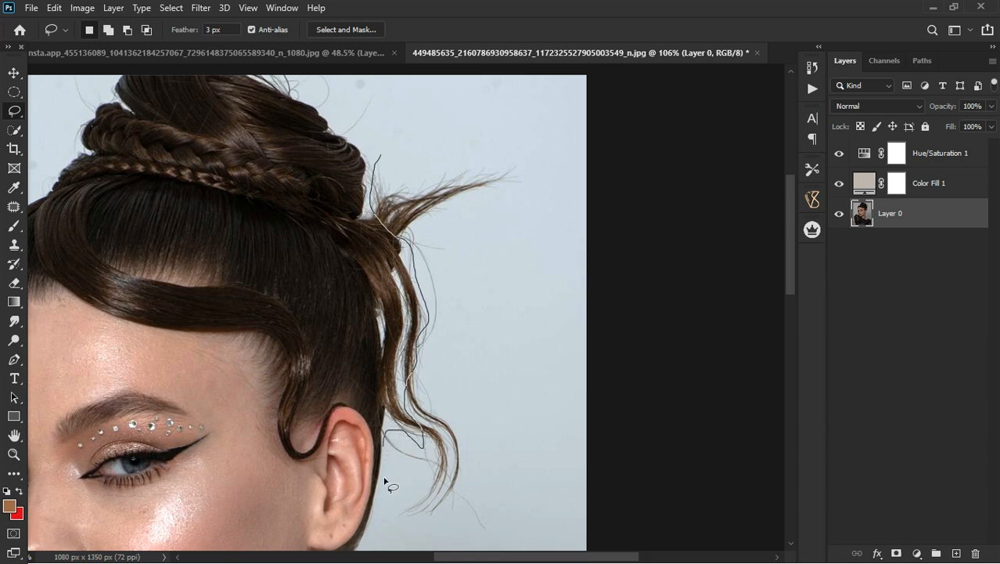
mouse_move(582, 546)
mouse_down()
mouse_move(597, 487)
mouse_move(597, 330)
mouse_move(577, 194)
mouse_move(474, 109)
mouse_move(393, 123)
mouse_move(381, 168)
mouse_up()
scroll(451, 223, down, 3)
scroll(470, 280, up, 2)
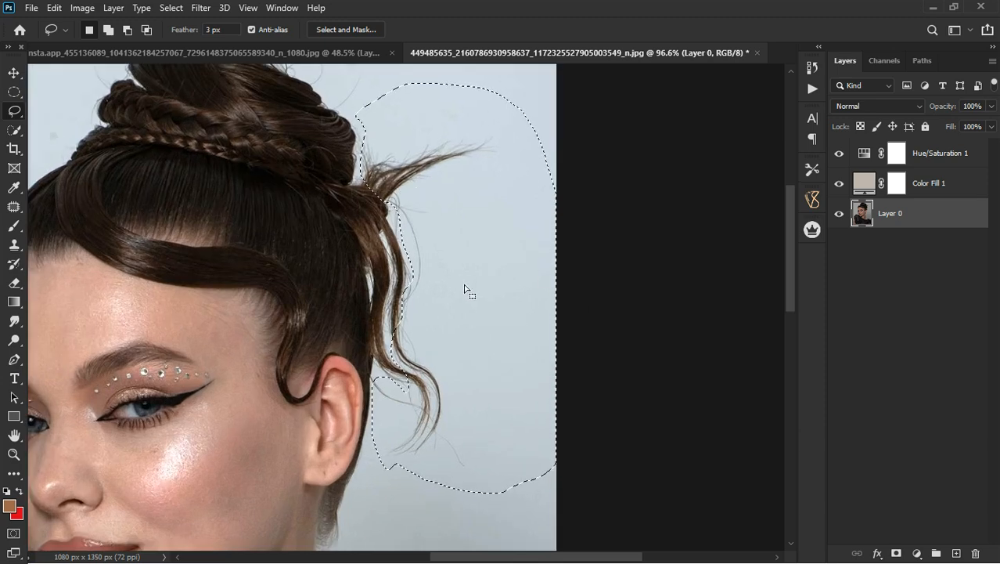
Clone clean background over the flyaway strands inside the selection with the Clone Stamp at brush size 100.
click(14, 226)
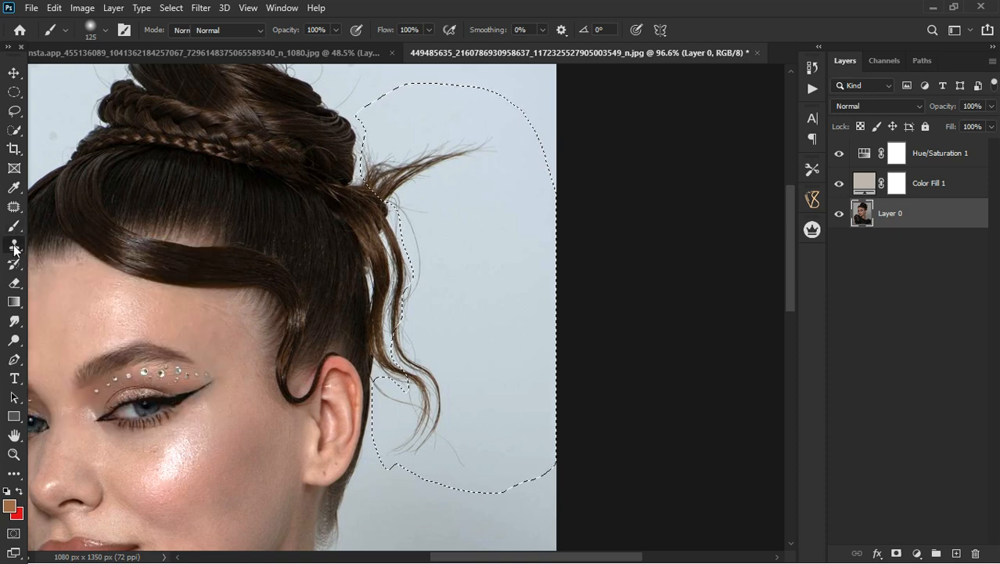
click(14, 245)
click(79, 242)
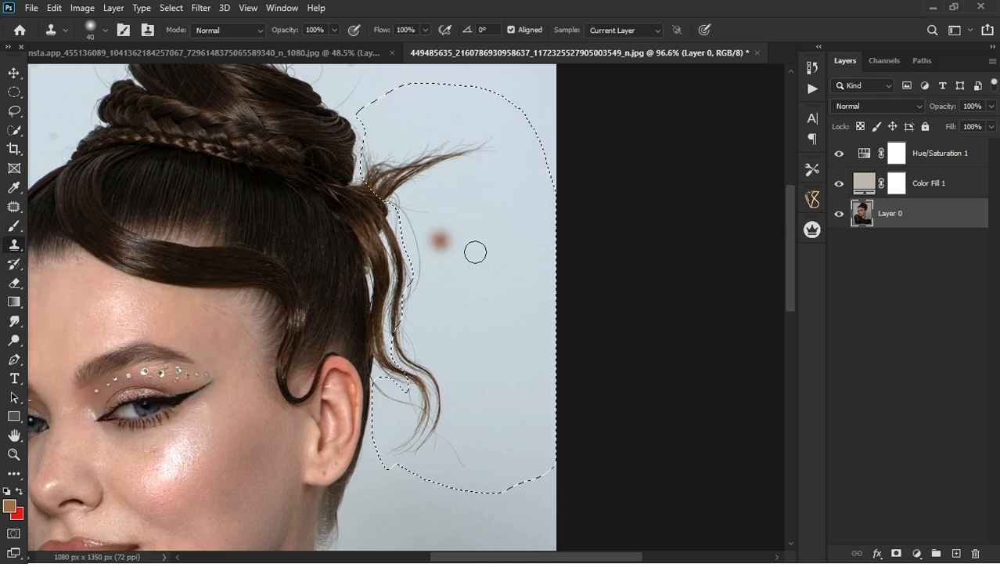
click(483, 226)
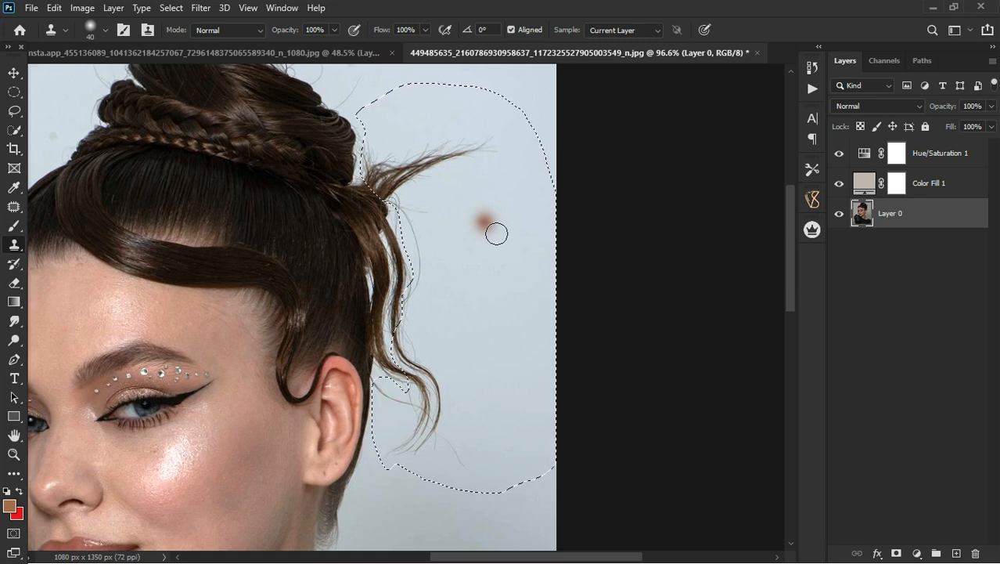
key(bracketright)
key(bracketright)
key(bracketright)
key(bracketright)
key(bracketright)
key(bracketright)
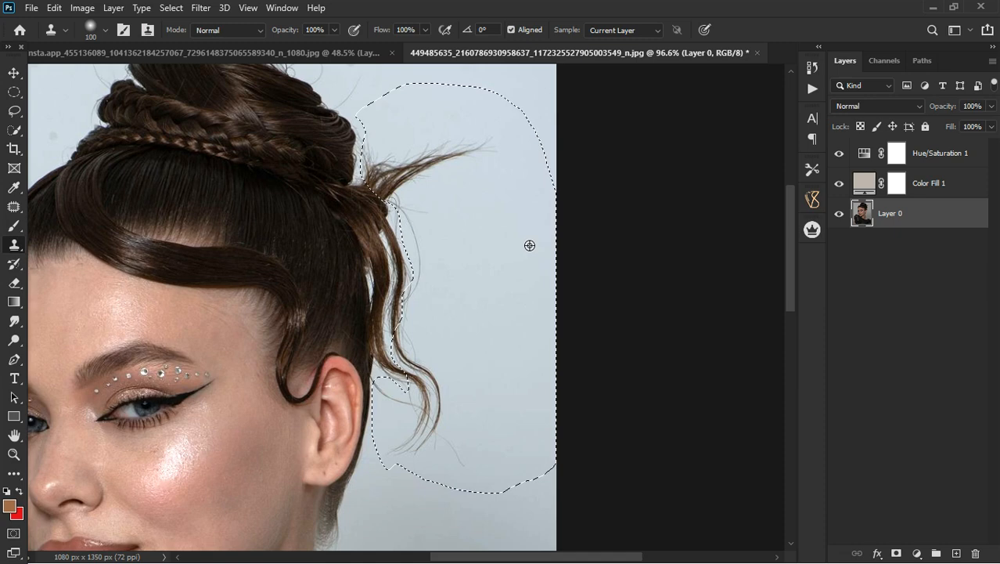
mouse_move(504, 180)
mouse_down()
mouse_move(423, 210)
mouse_move(469, 174)
mouse_move(434, 162)
mouse_move(360, 183)
mouse_move(448, 296)
mouse_move(450, 389)
mouse_move(434, 481)
mouse_move(415, 514)
mouse_move(518, 364)
mouse_move(464, 456)
mouse_move(427, 468)
mouse_move(420, 395)
mouse_move(455, 316)
mouse_up()
drag(497, 265, 477, 248)
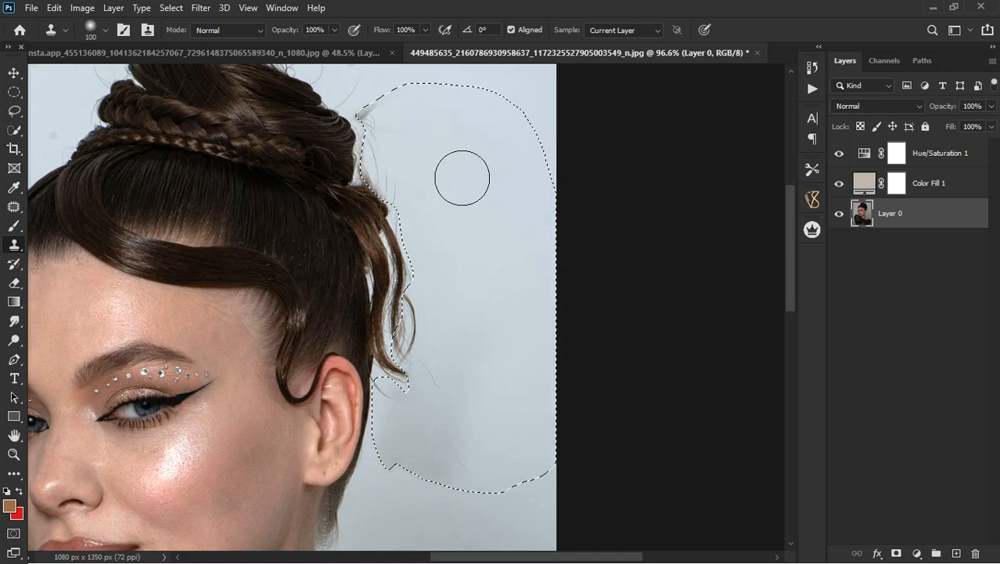
Turn off aligned sampling, clone background over the leftover smudges and hairs in the selected area, and clear the selection.
click(511, 30)
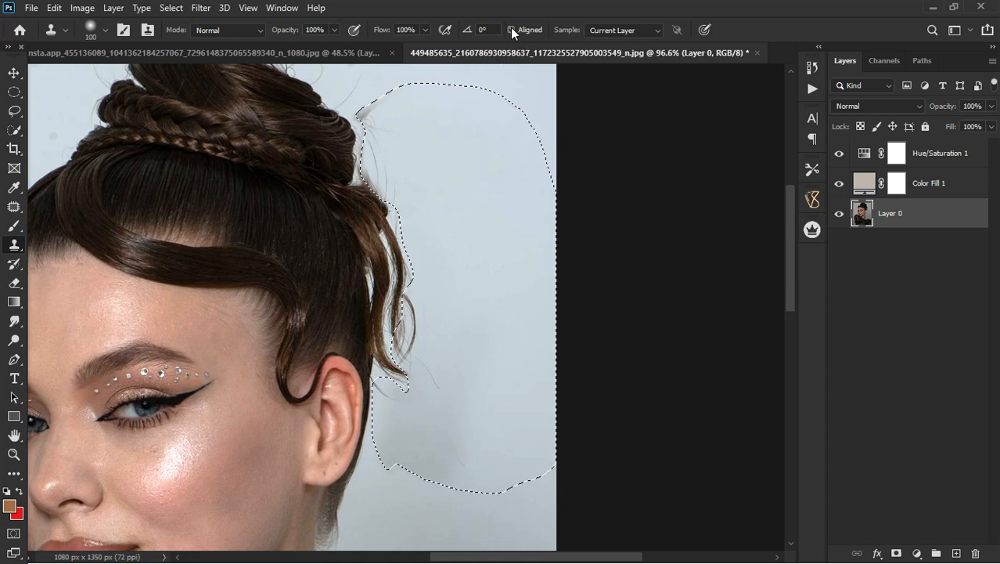
alt+click(496, 145)
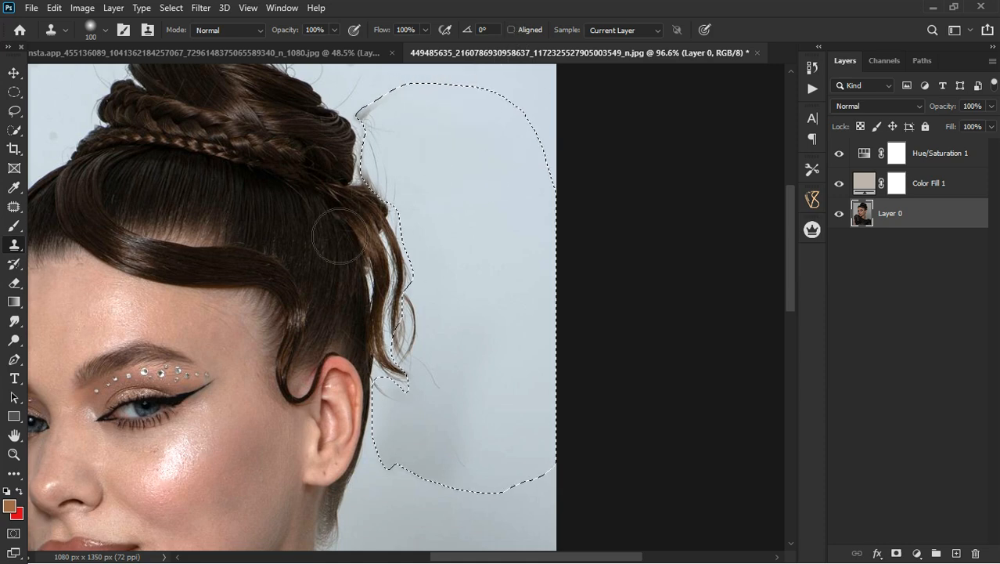
alt+click(358, 174)
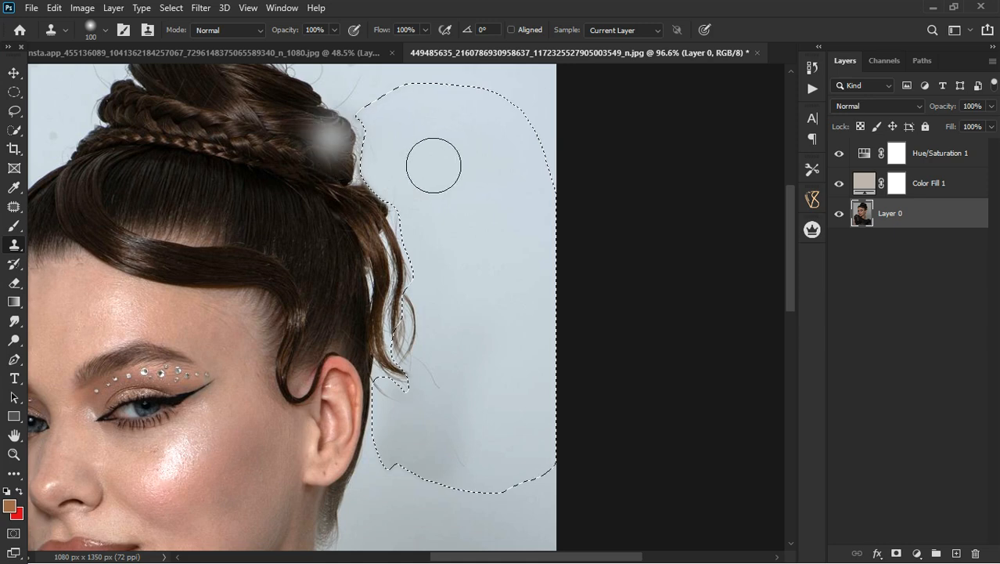
alt+click(489, 360)
drag(431, 379, 371, 431)
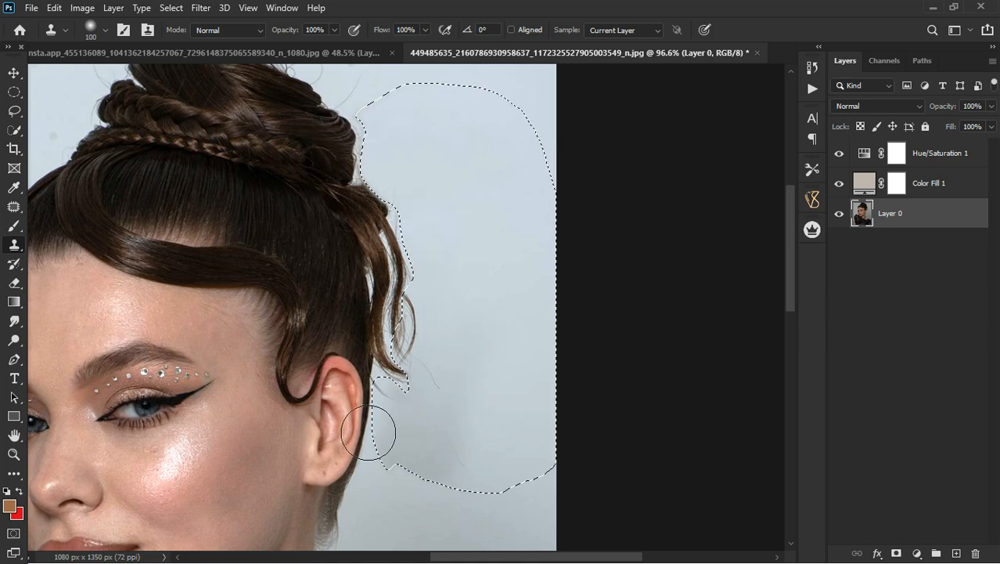
alt+click(511, 428)
drag(383, 468, 343, 480)
alt+click(431, 446)
mouse_move(489, 423)
mouse_down()
mouse_move(425, 503)
mouse_move(385, 527)
mouse_up()
drag(450, 477, 508, 494)
mouse_move(473, 433)
mouse_down()
mouse_move(469, 525)
mouse_move(498, 467)
mouse_up()
alt+click(486, 433)
drag(549, 503, 554, 471)
scroll(477, 279, down, 5)
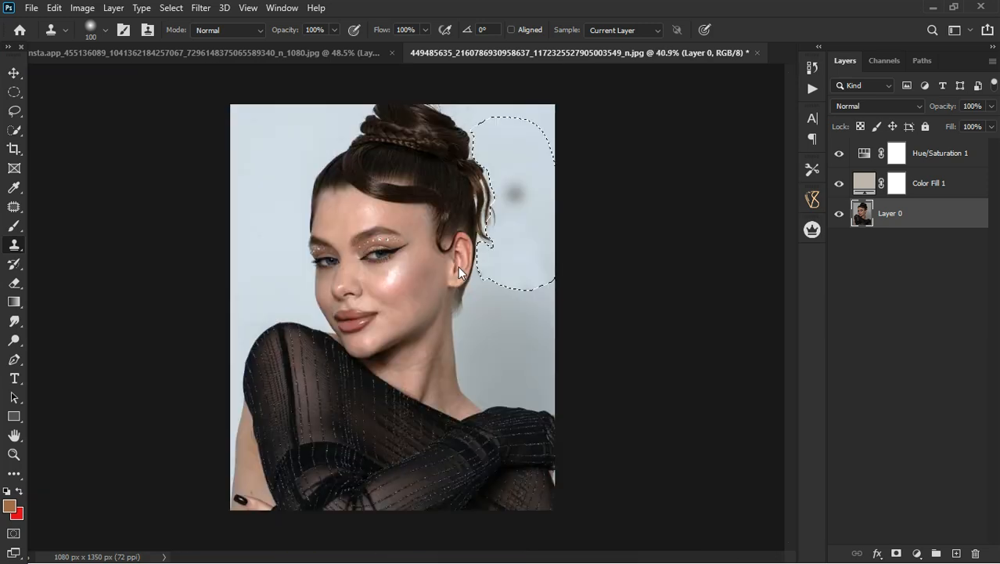
key(ctrl+d)
Draw a Lasso selection along the edge of the remaining outer hair strands, enclosing the background beside them.
scroll(502, 138, up, 3)
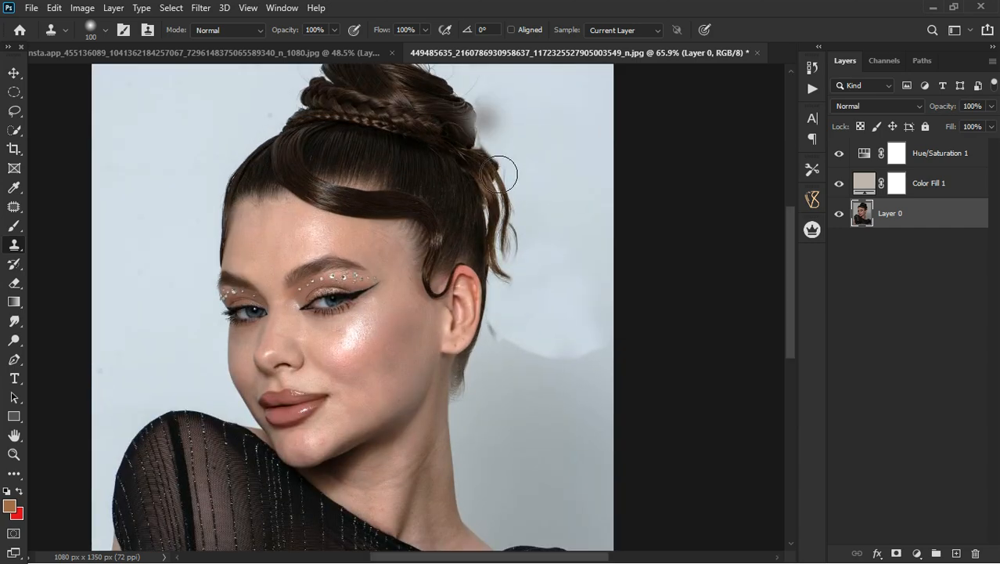
click(15, 110)
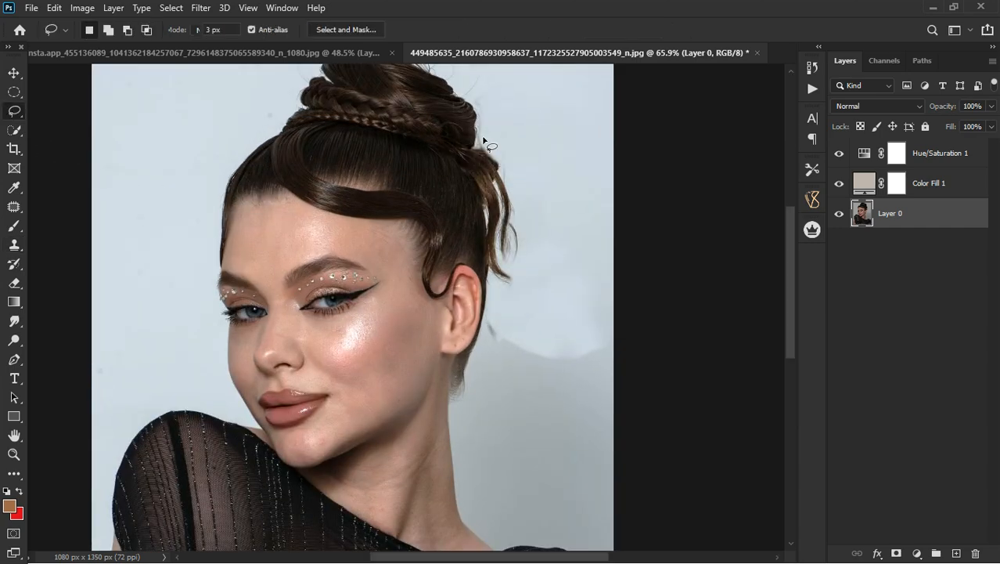
scroll(501, 149, up, 2)
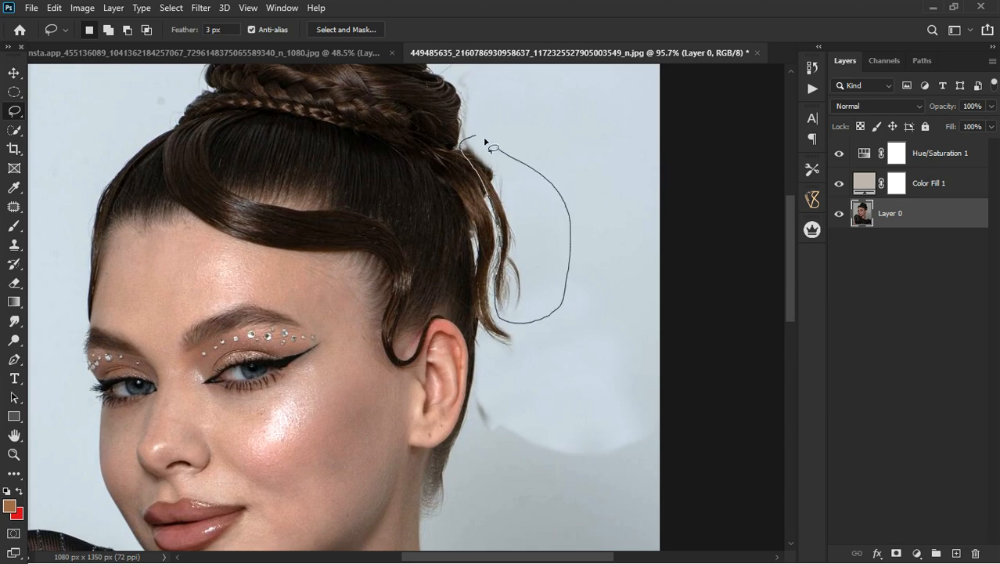
Try to patch the selected outer strands with clean background using the Patch Tool, and undo the patch.
click(11, 210)
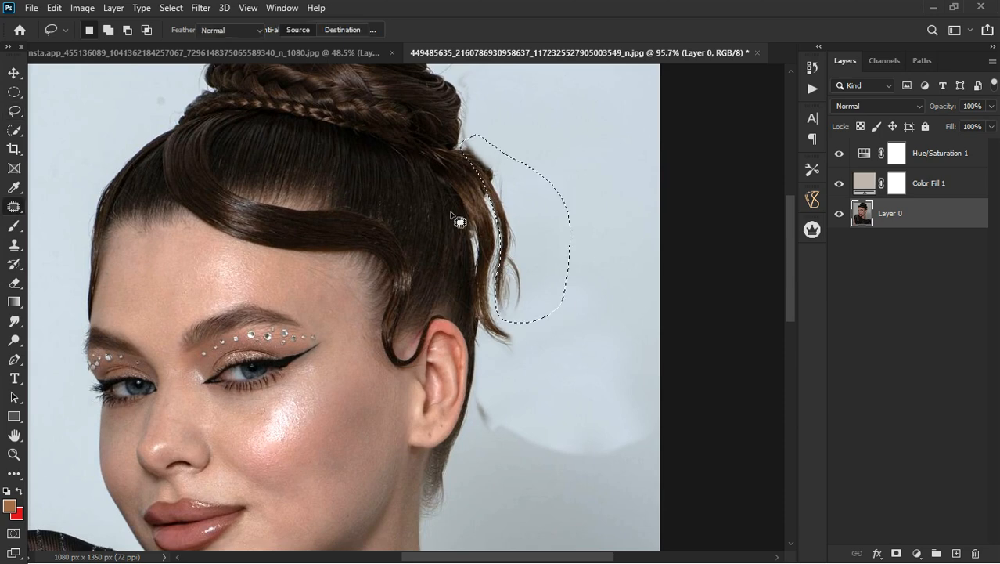
mouse_move(538, 218)
mouse_down()
mouse_move(592, 125)
mouse_move(631, 180)
mouse_up()
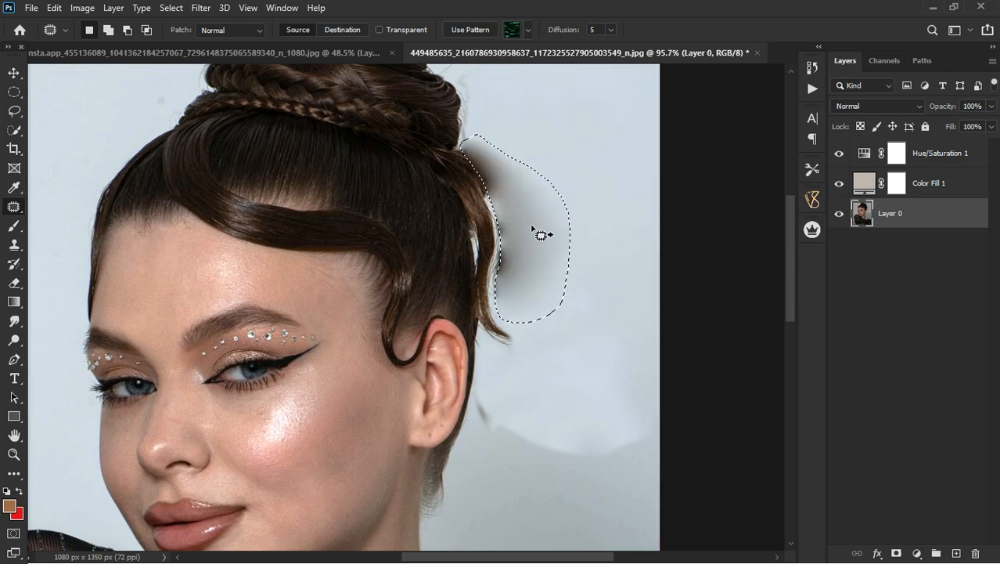
key(ctrl+z)
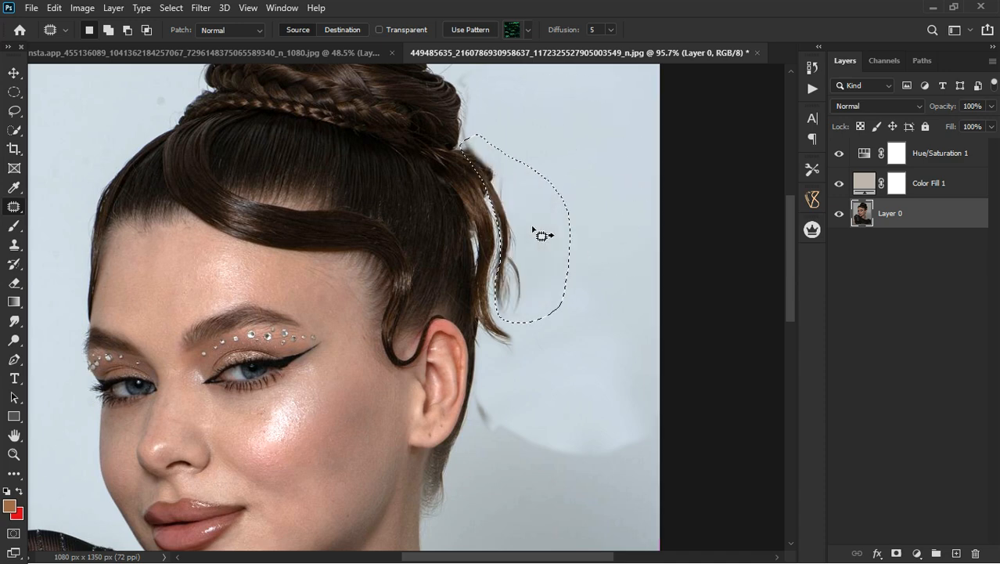
right_click(15, 208)
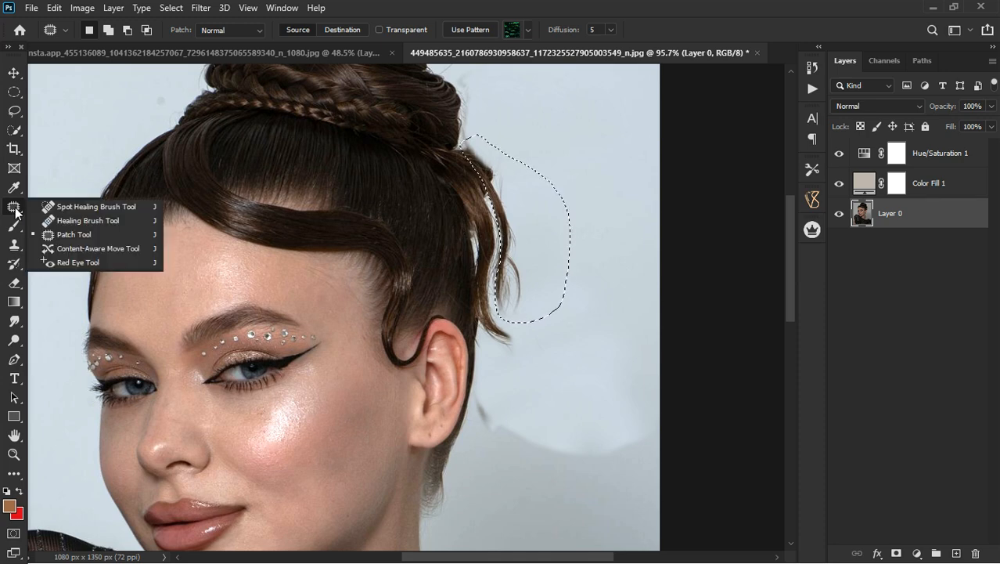
Clone clean background over the outer strands inside the selection with the Clone Stamp and clear the selection.
click(13, 248)
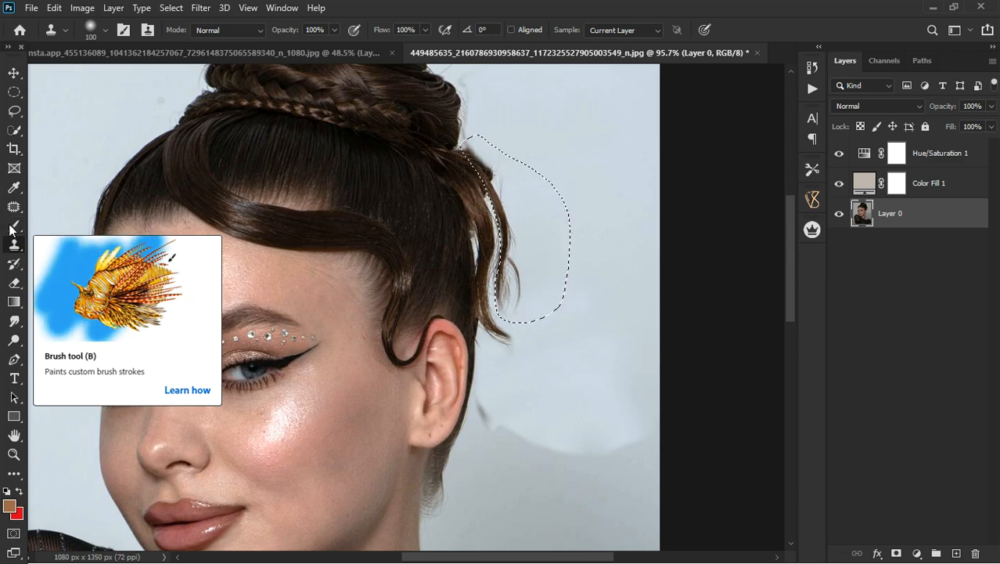
click(15, 227)
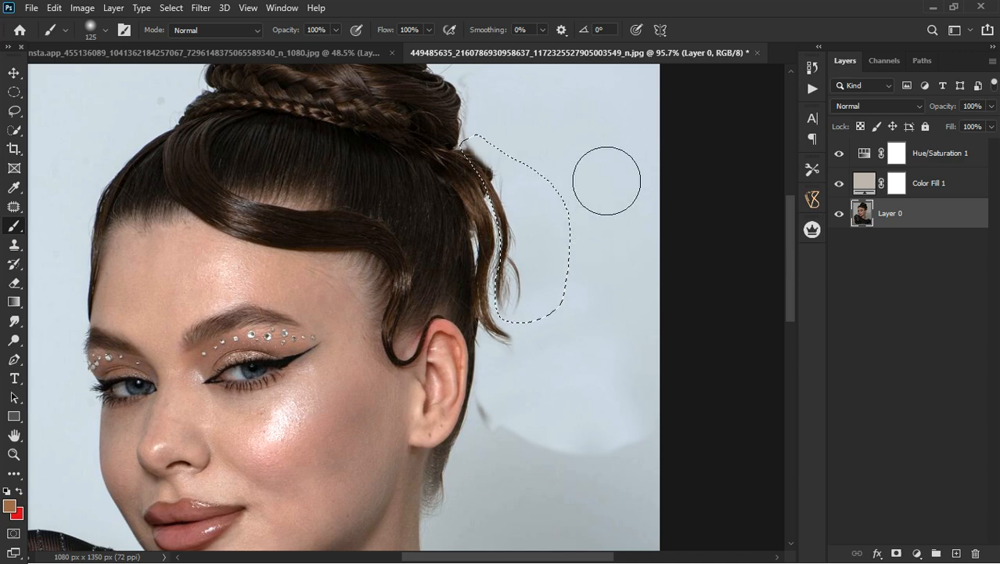
click(14, 245)
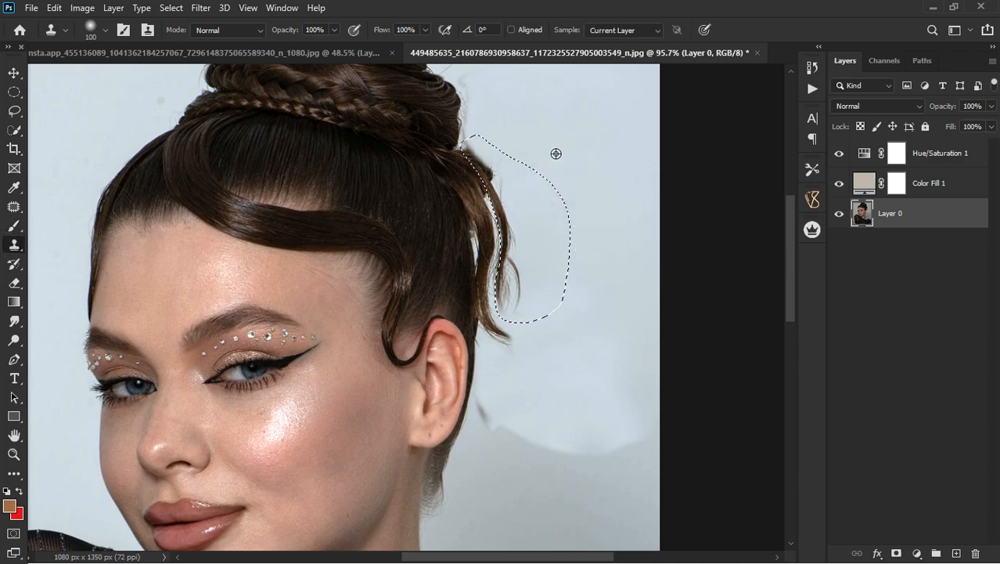
mouse_move(504, 193)
mouse_down()
mouse_move(523, 247)
mouse_move(523, 342)
mouse_move(558, 302)
mouse_move(549, 316)
mouse_move(557, 302)
mouse_move(513, 181)
mouse_move(487, 145)
mouse_up()
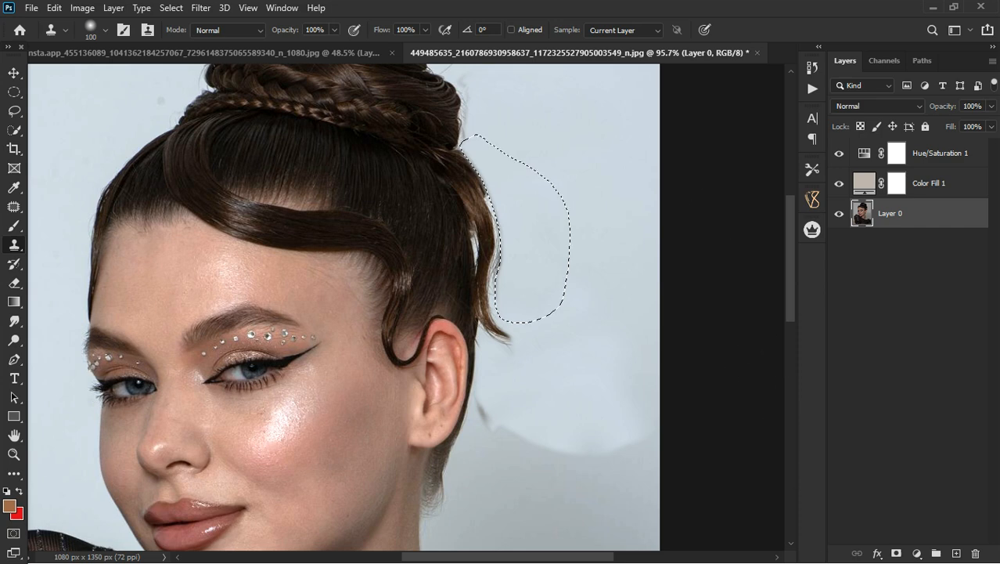
mouse_move(780, 556)
key(ctrl+d)
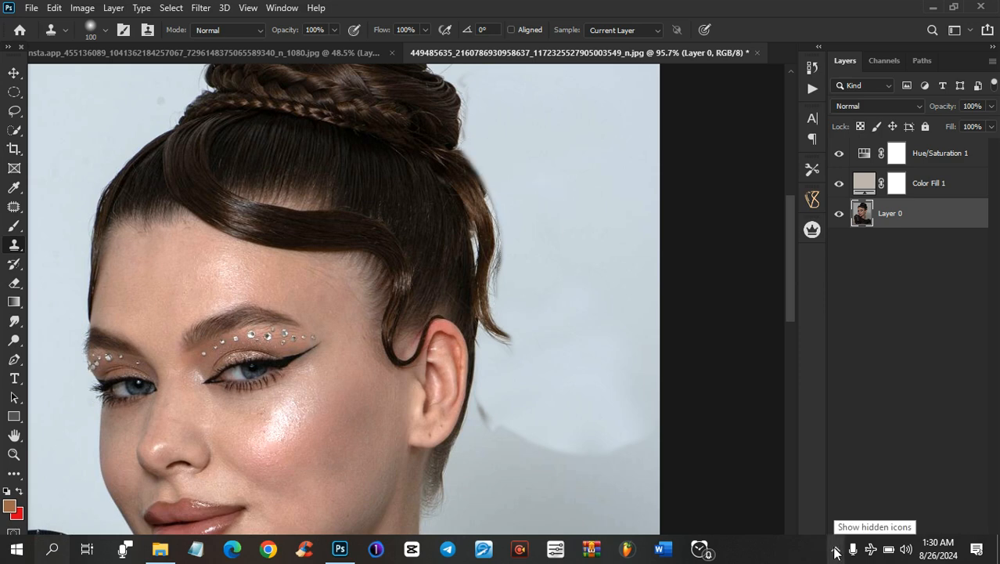
click(836, 551)
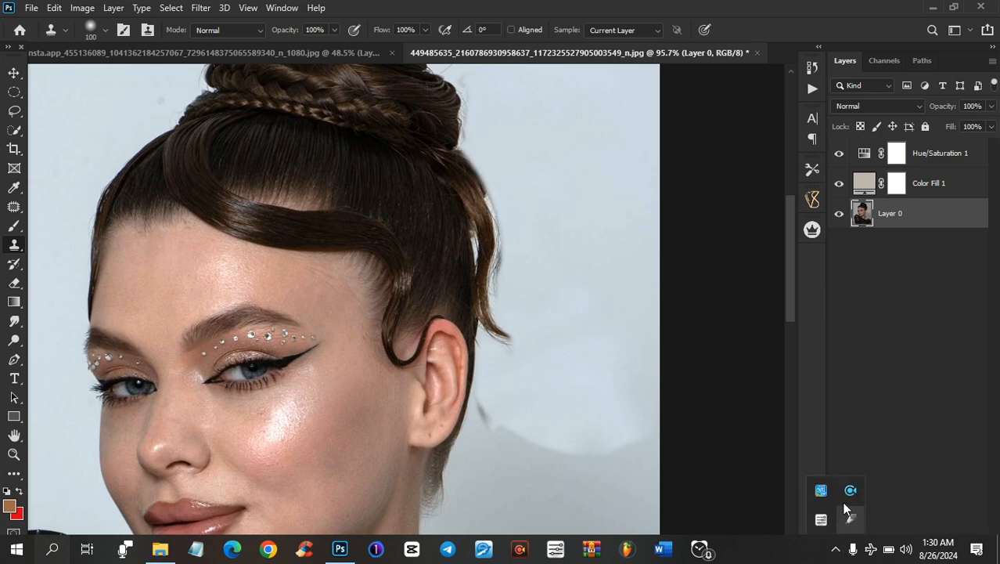
key(super)
key(super)
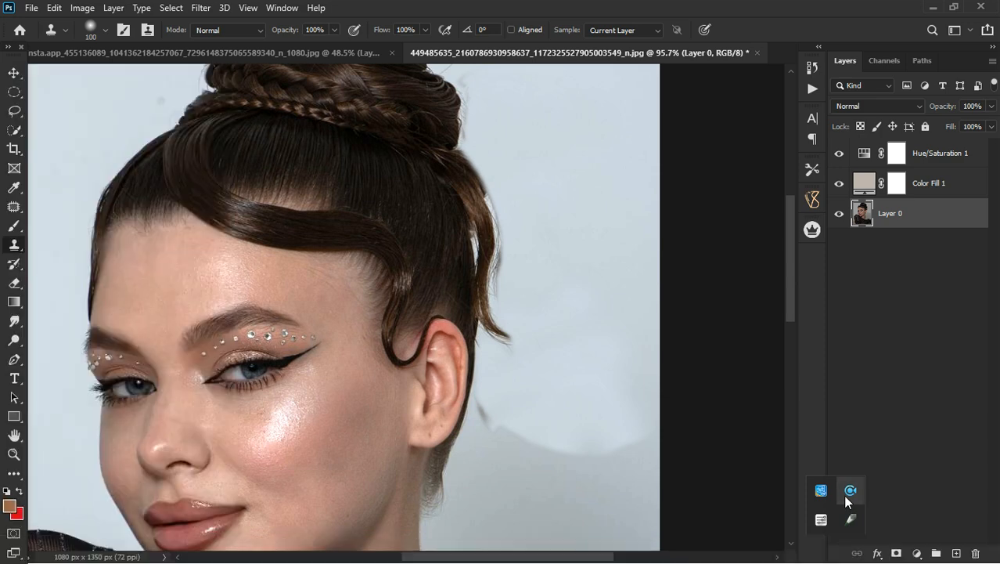